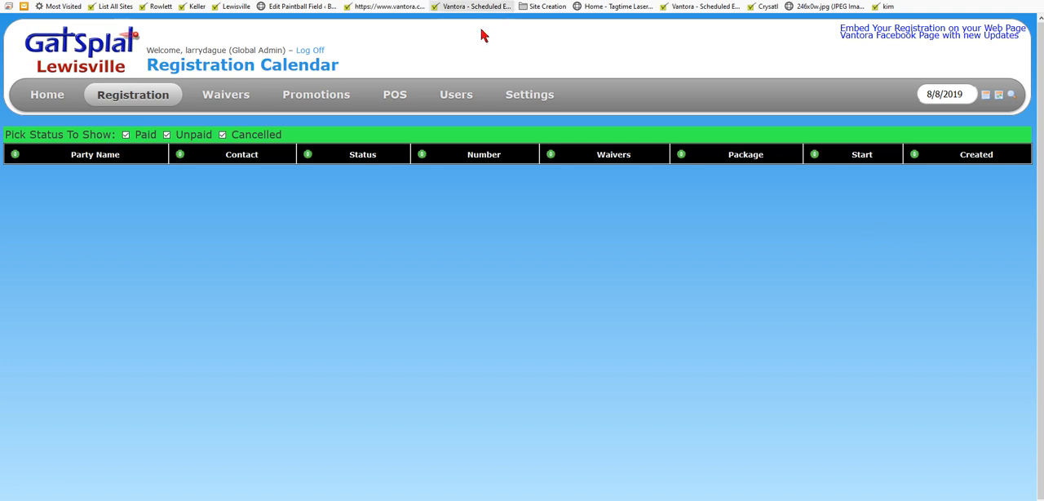
Step: Open the general waiver settings and dismiss the antivirus pop-up covering the page
click(531, 96)
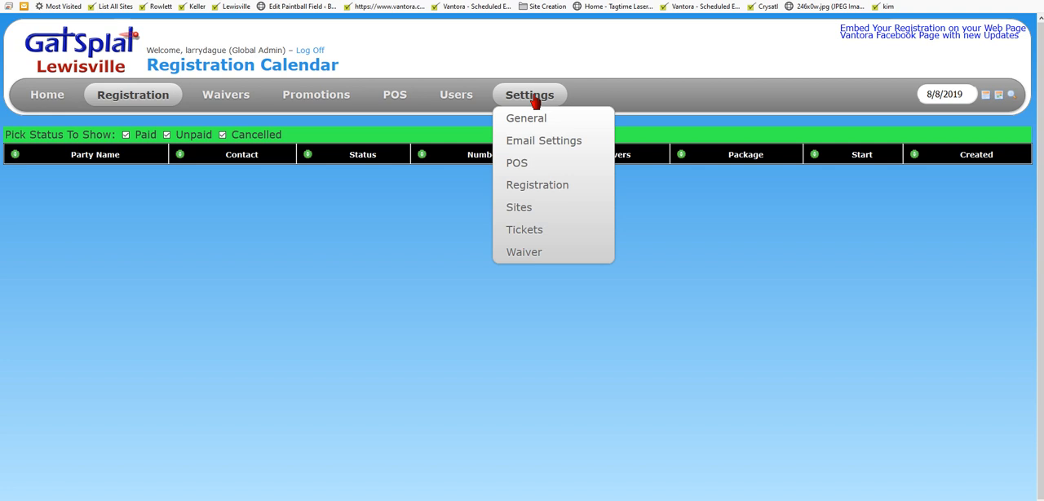
mouse_move(522, 255)
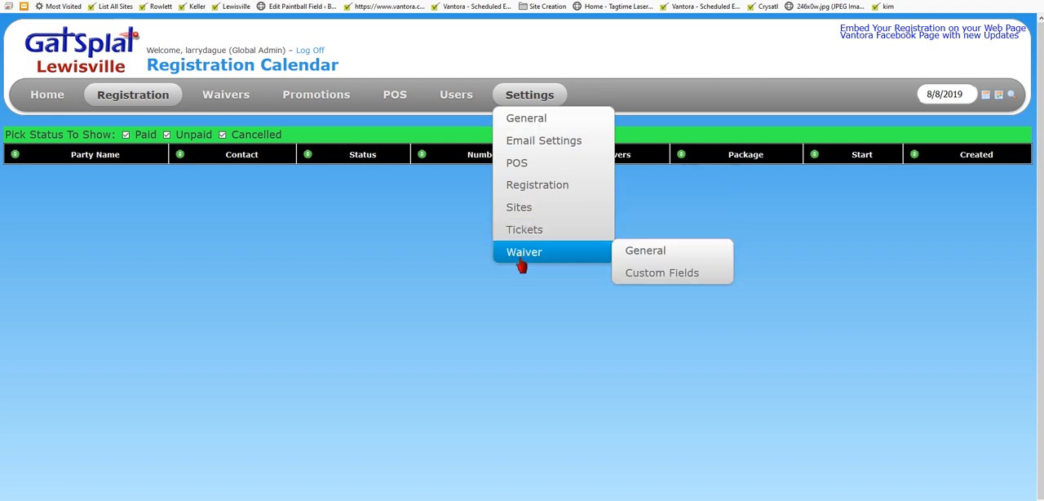
click(658, 256)
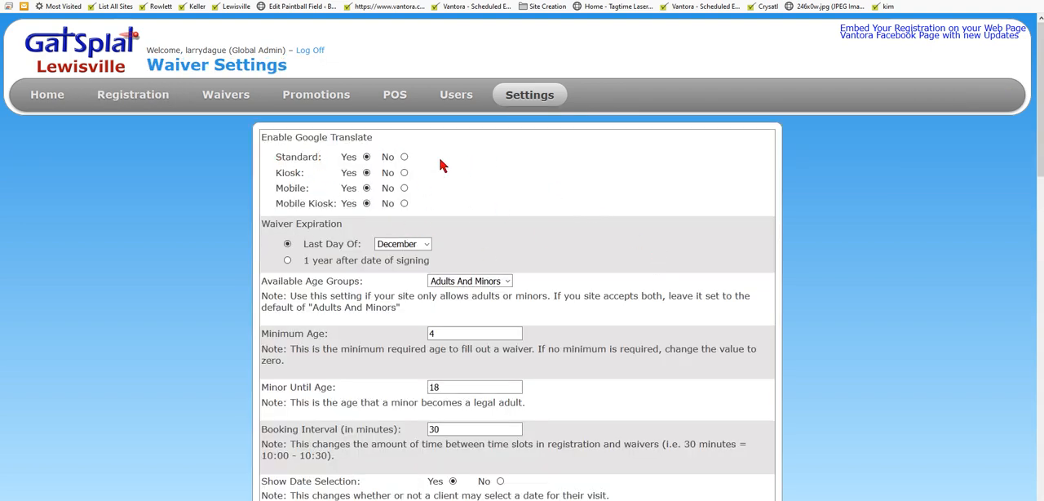
scroll(440, 163, down, 3)
scroll(562, 111, down, 6)
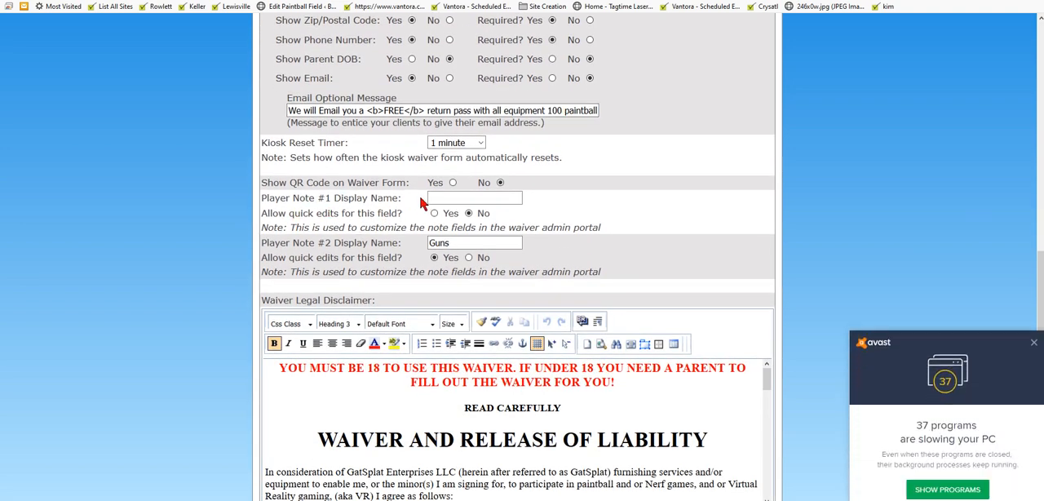
click(1033, 339)
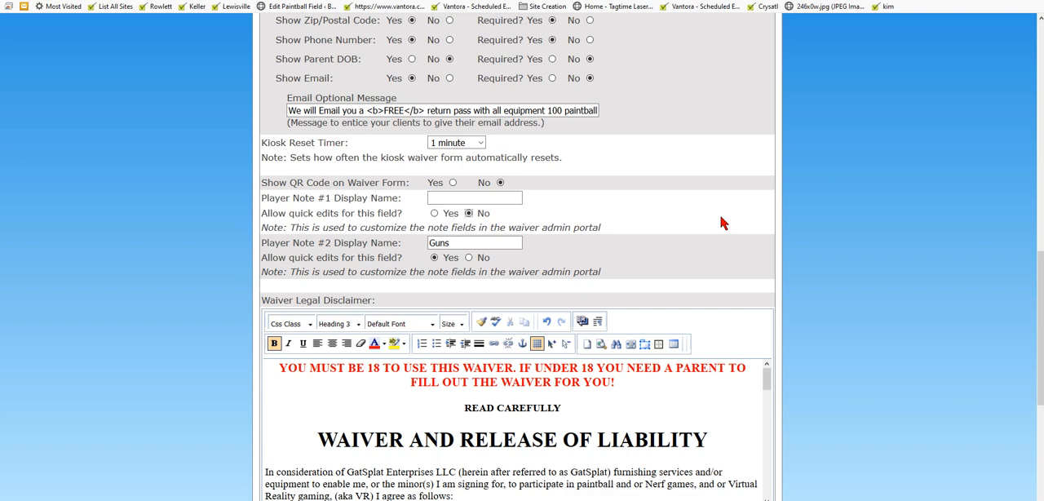
Step: Set the Player Note #1 display name to Status and save the waiver settings
click(448, 198)
key(Tab)
scroll(936, 166, down, 4)
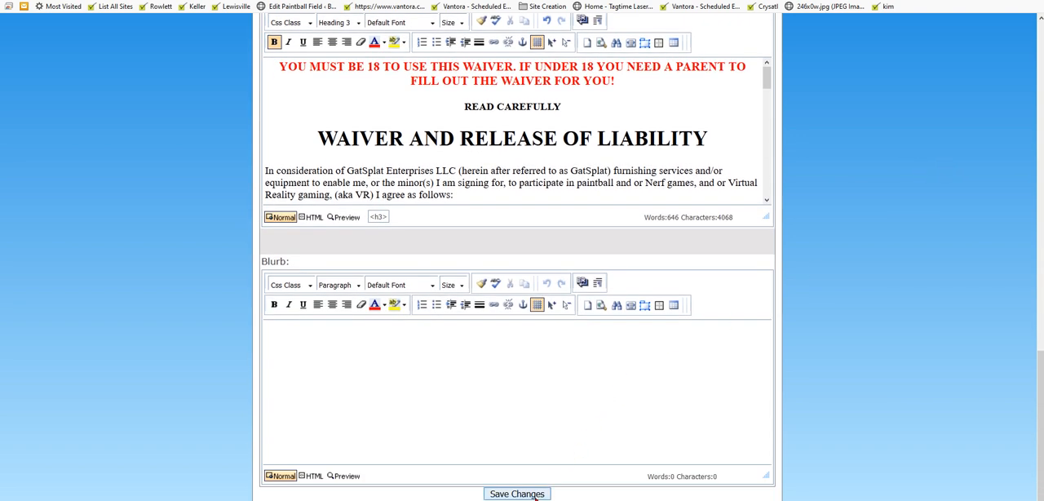
click(526, 494)
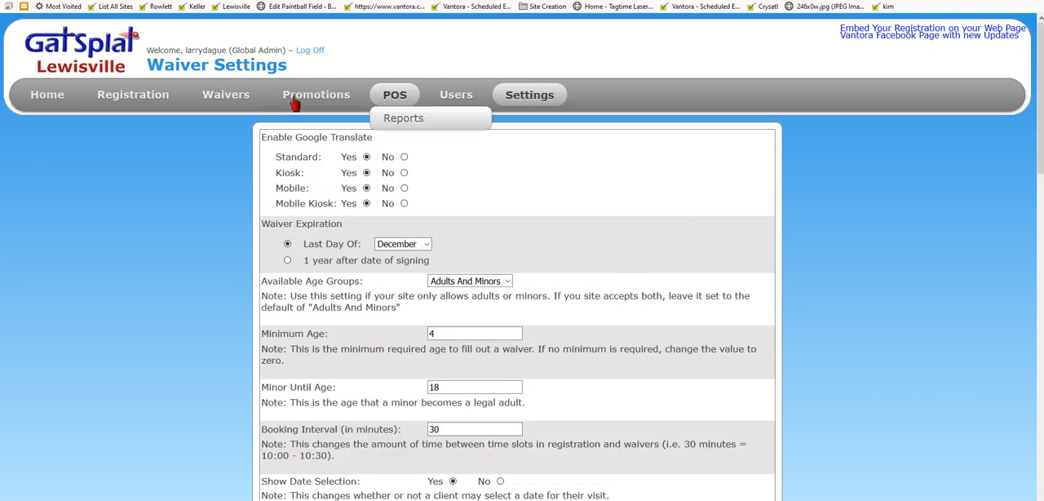
Step: Open the waiver administration list for 08/03/2019 and look over its Status and Guns note columns
mouse_move(231, 103)
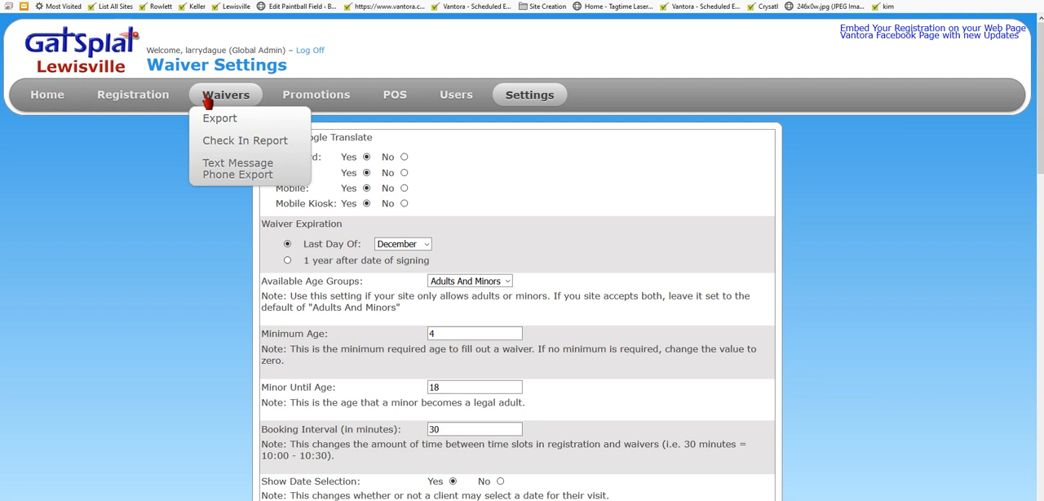
click(209, 96)
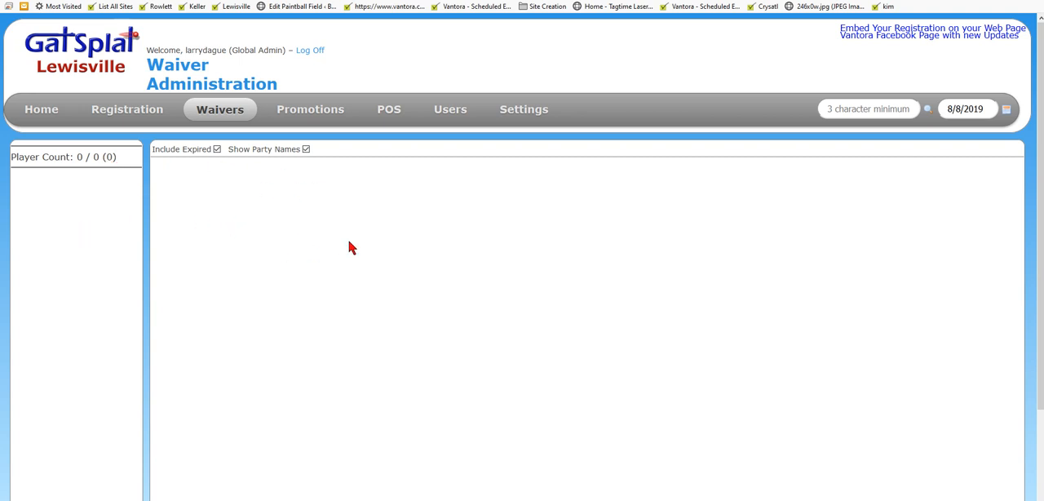
click(957, 111)
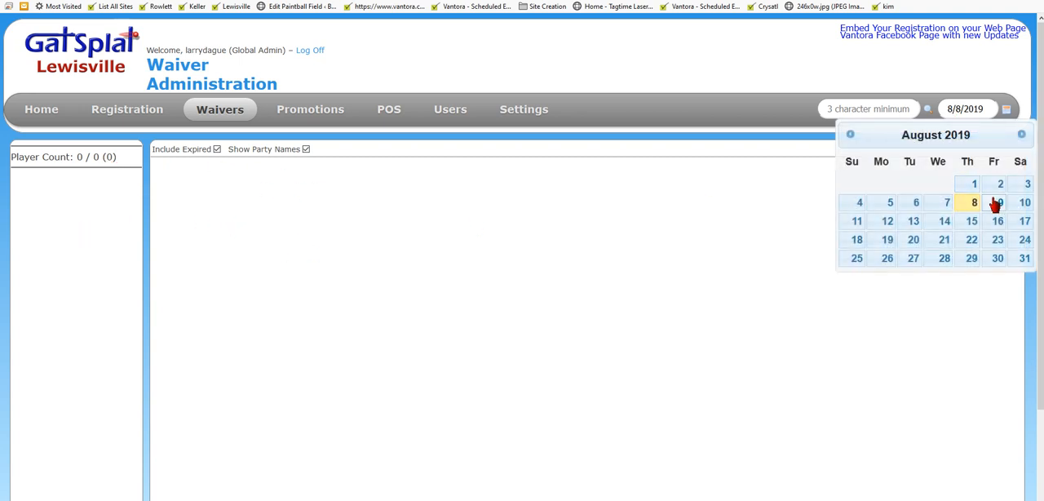
click(1027, 186)
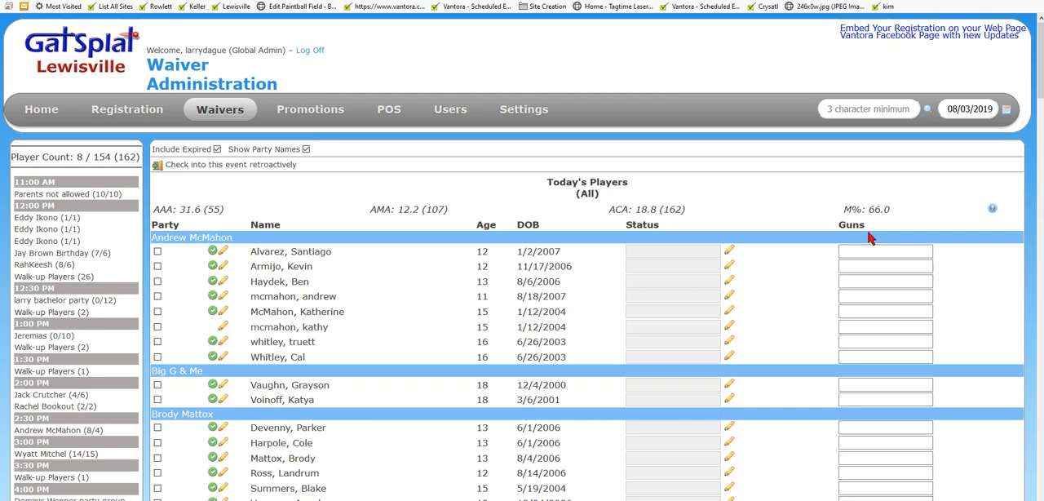
scroll(562, 259, down, 15)
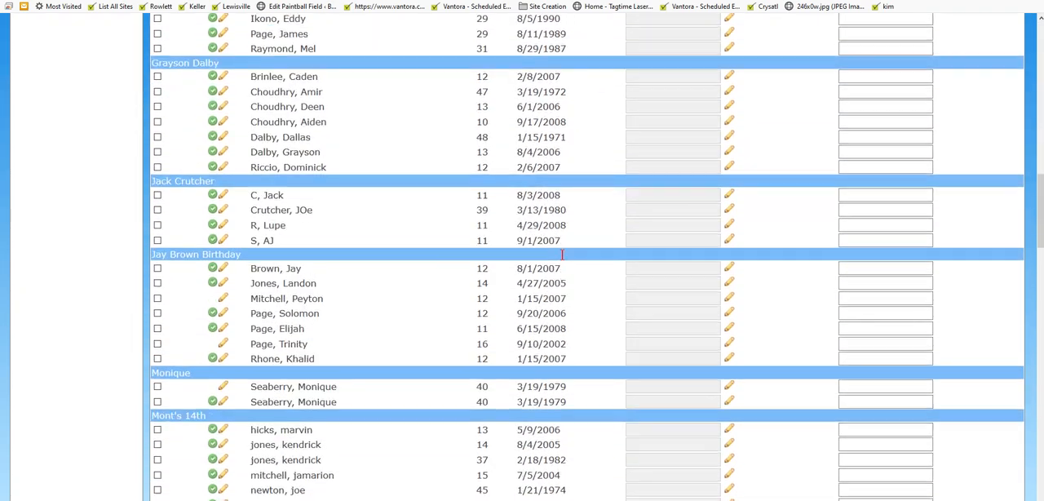
scroll(562, 255, up, 15)
scroll(585, 214, up, 3)
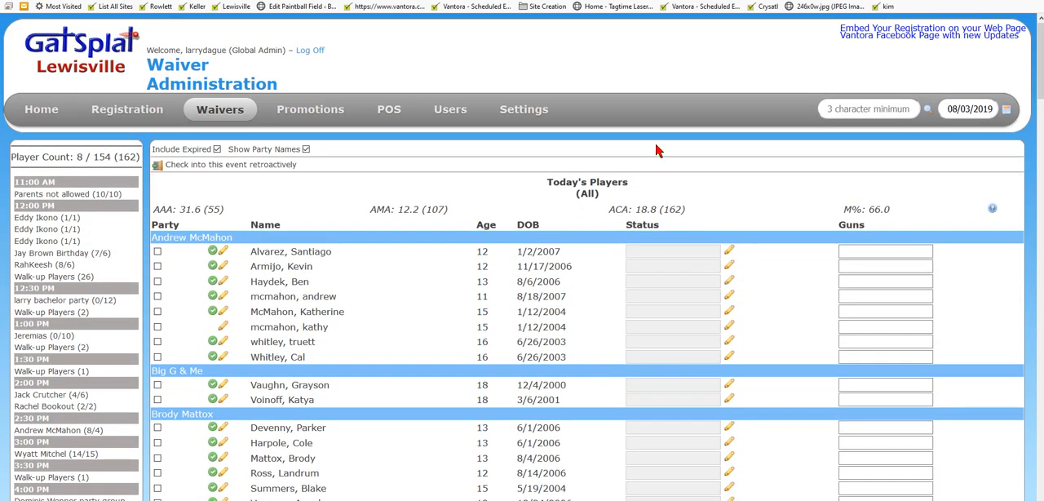
Step: Search the waivers by the player's last name and set the 32-year-old active player's Status to mem# plus the membership number
click(858, 108)
text(dague)
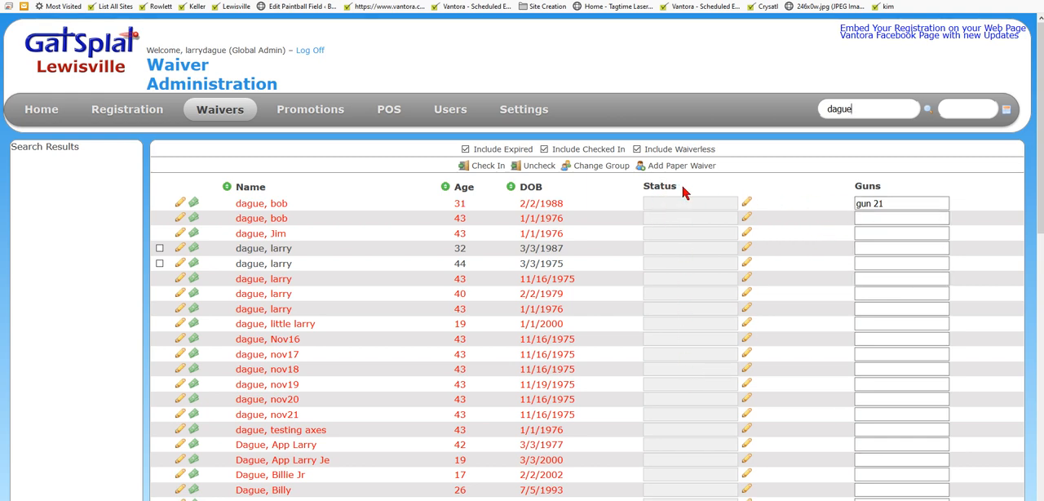
click(901, 216)
click(745, 248)
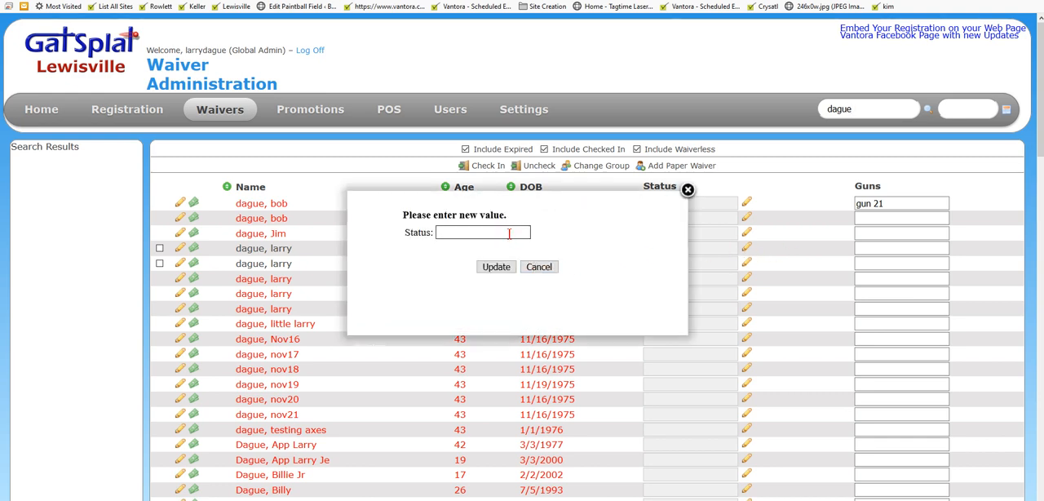
text(mem#)
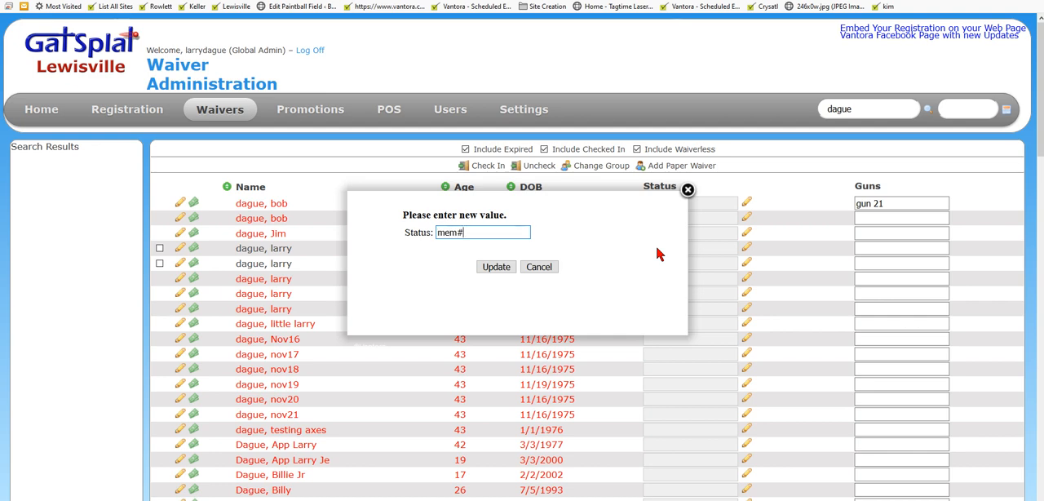
text(1234)
click(495, 268)
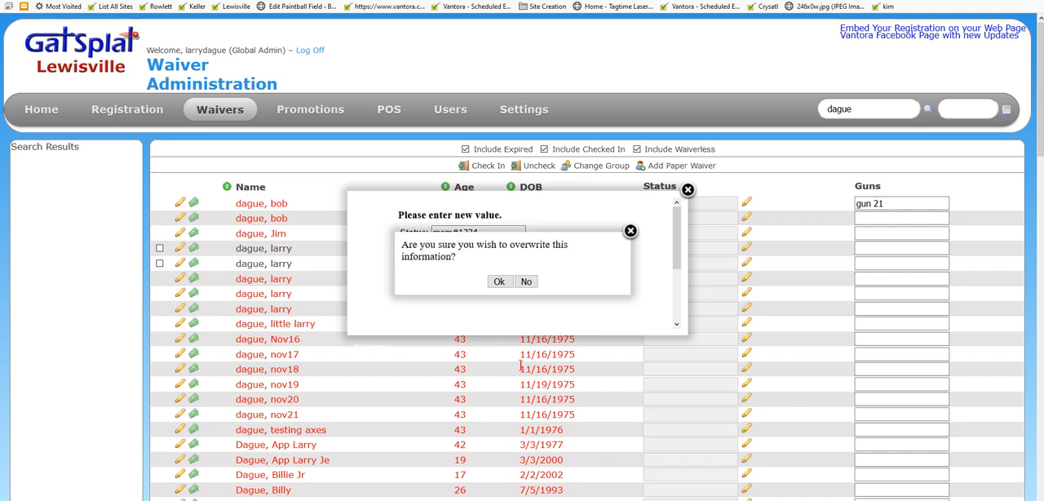
click(499, 282)
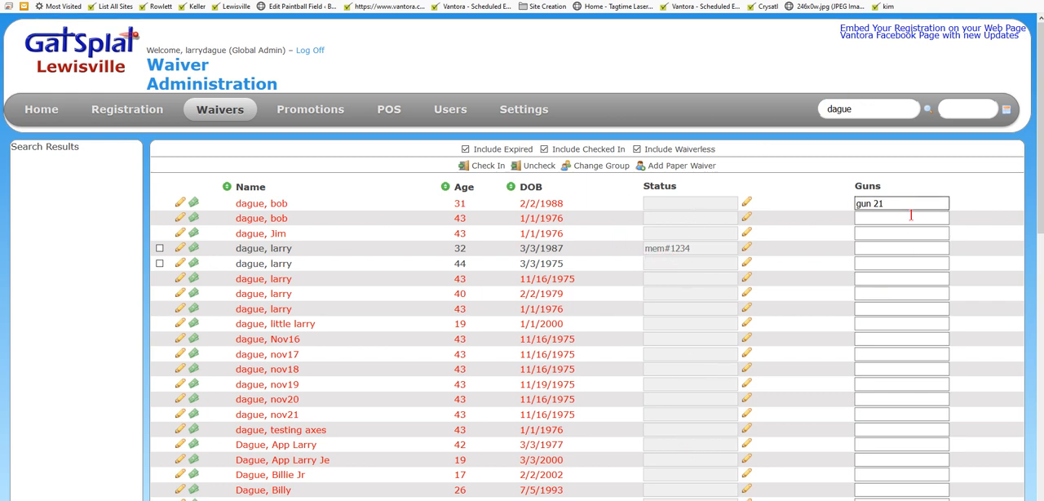
Step: Search the waivers for the player's membership number prefixed with #
double_click(854, 106)
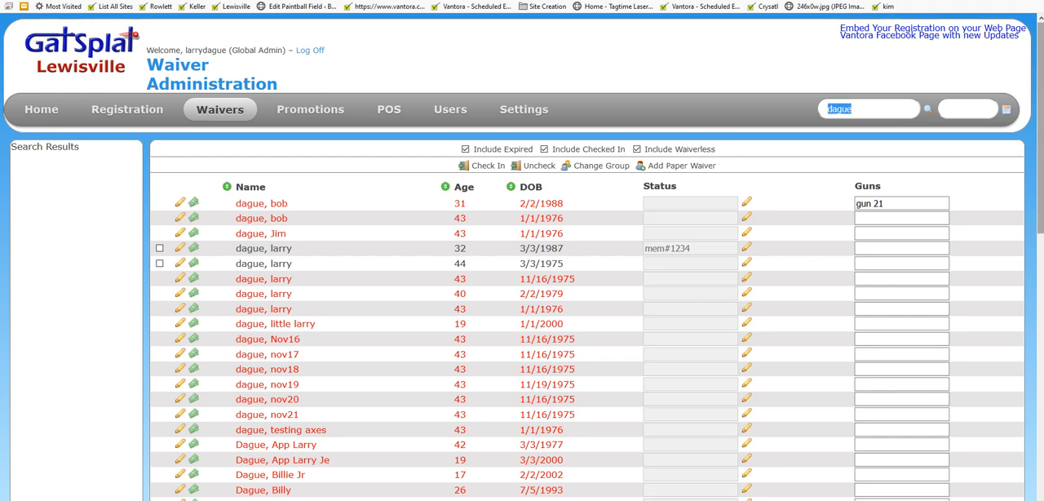
text(1234)
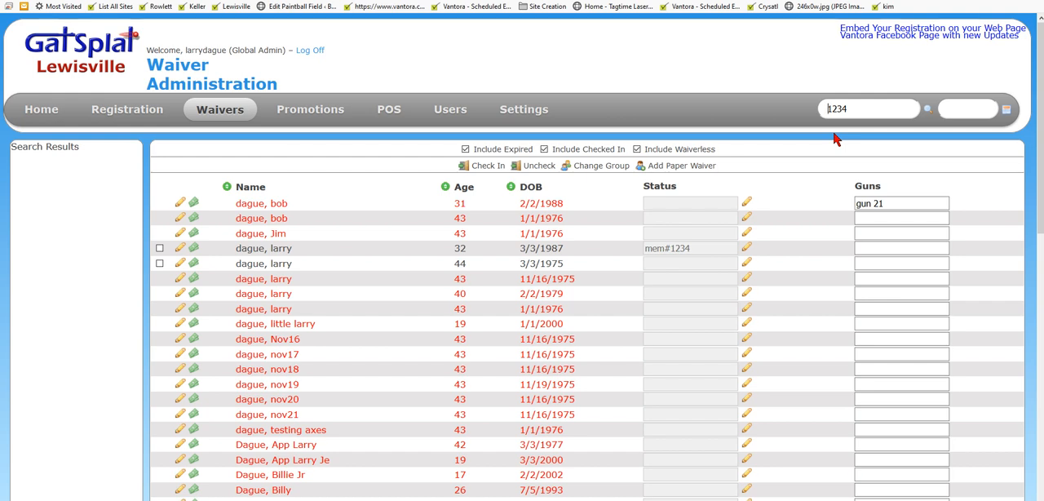
text(#)
click(928, 111)
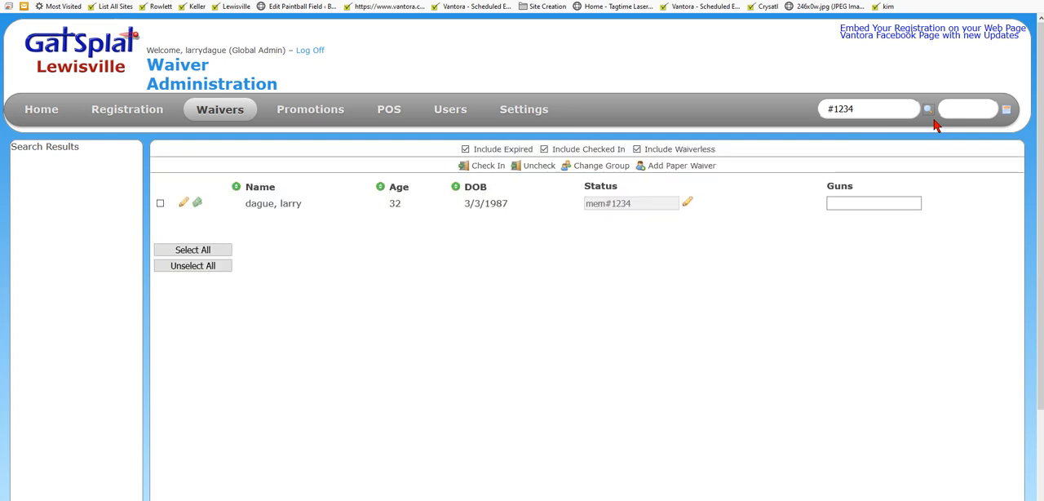
Step: Search the waivers for all players whose Status contains mem#
drag(864, 107, 745, 120)
text(mem#)
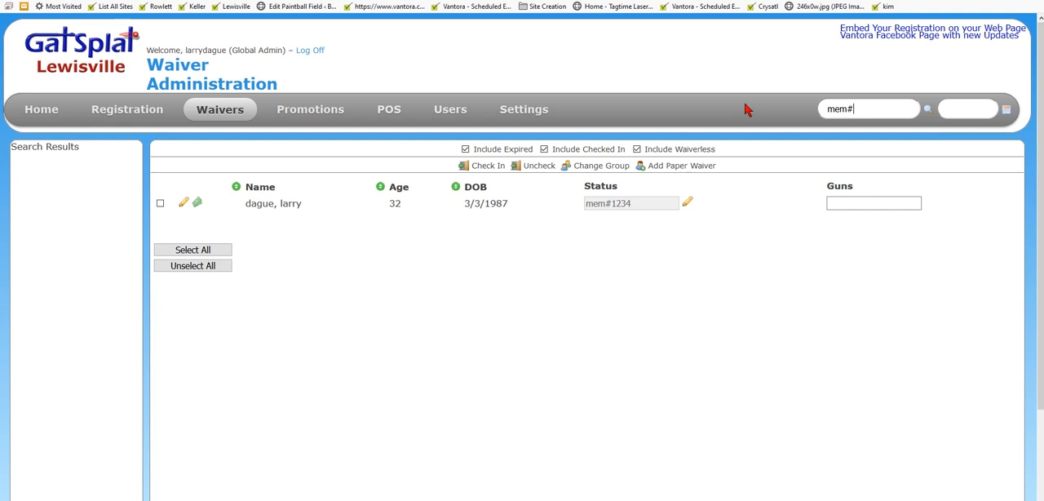
key(Return)
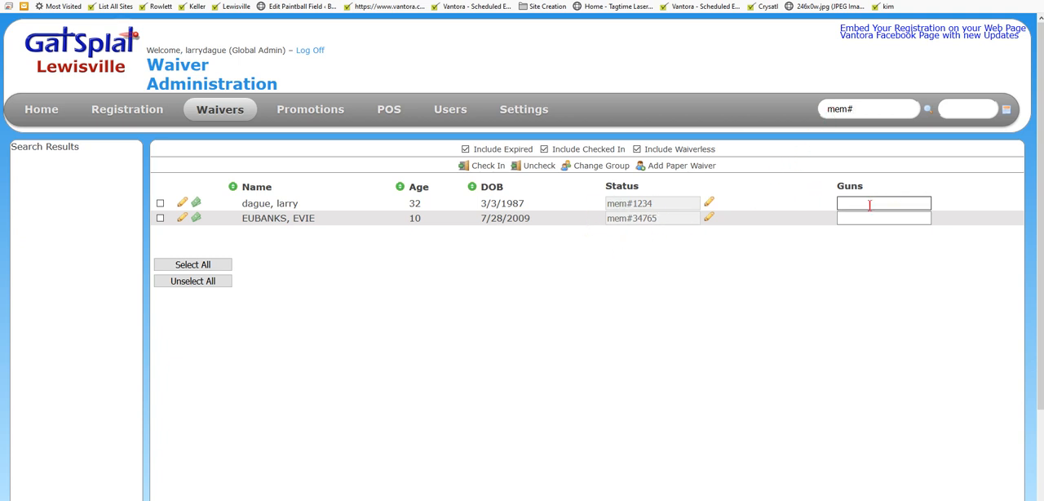
Step: Search the waivers again by the player's last name
click(866, 106)
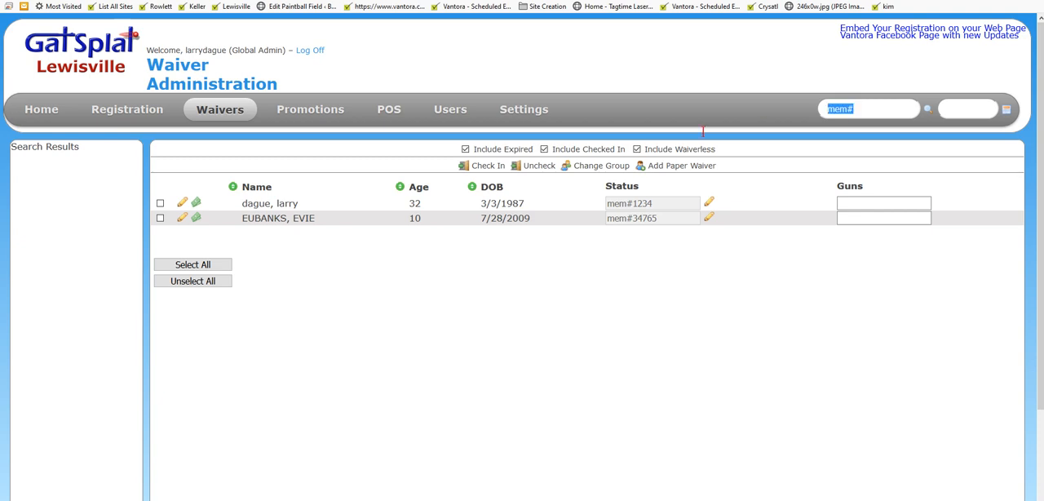
text(dague)
key(Return)
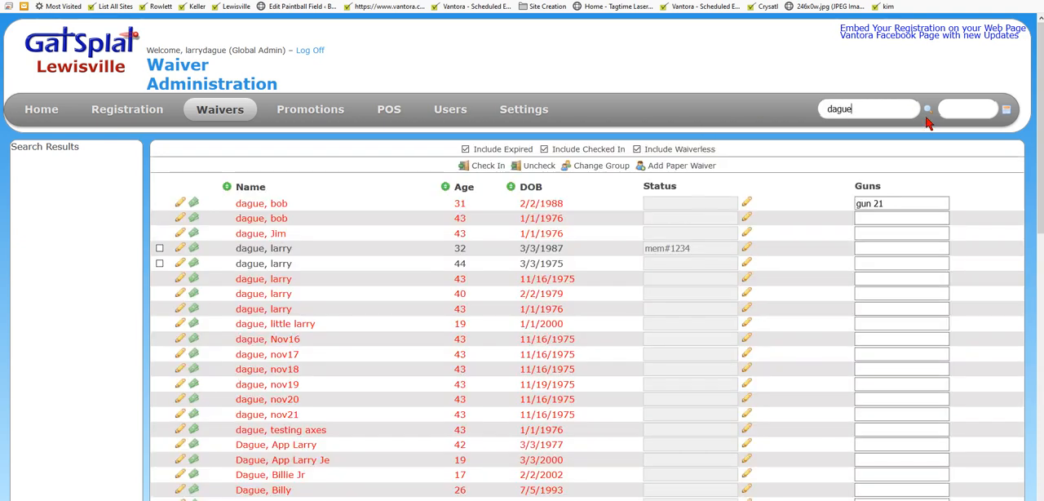
Step: Set the Guns notes of the first three listed players to g45, g78 and g33 m21
drag(886, 203, 687, 196)
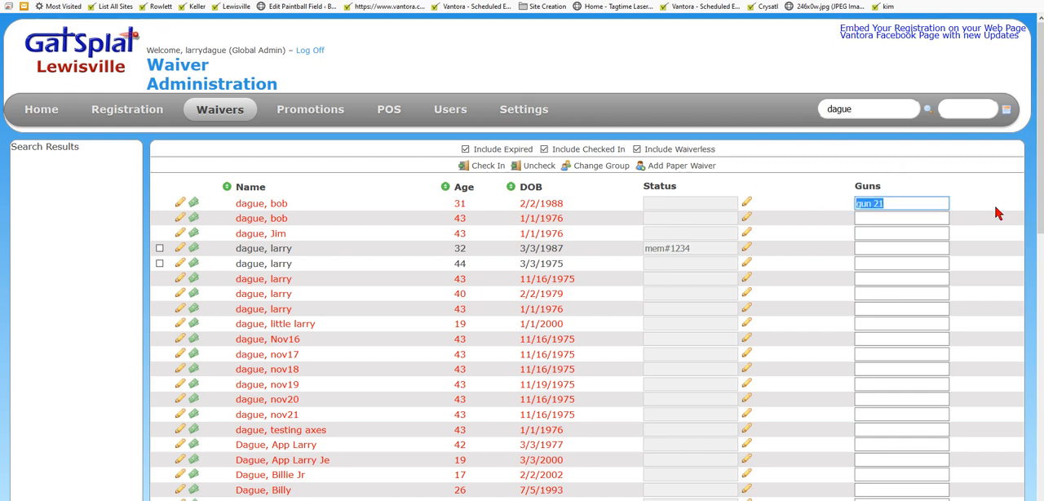
text(g45)
click(909, 216)
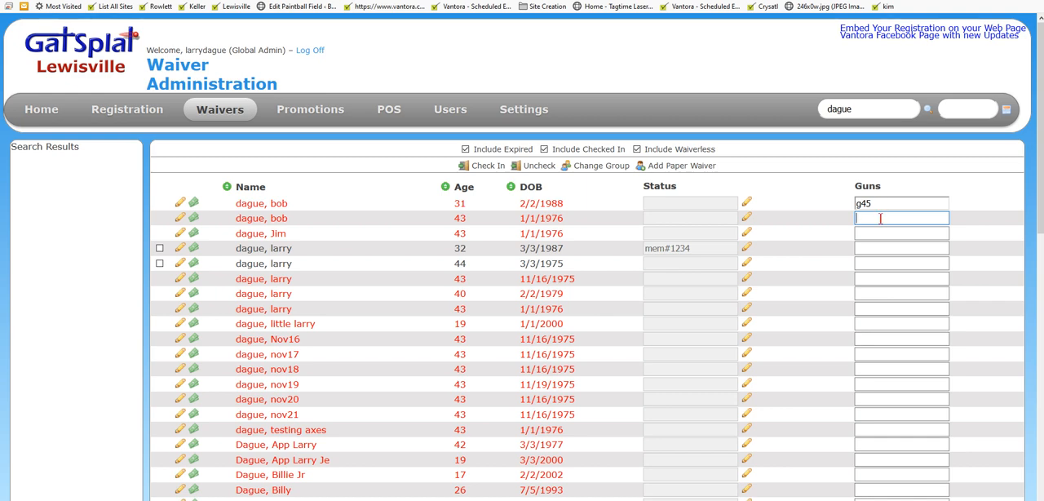
text(78)
click(874, 234)
text(g33 m21)
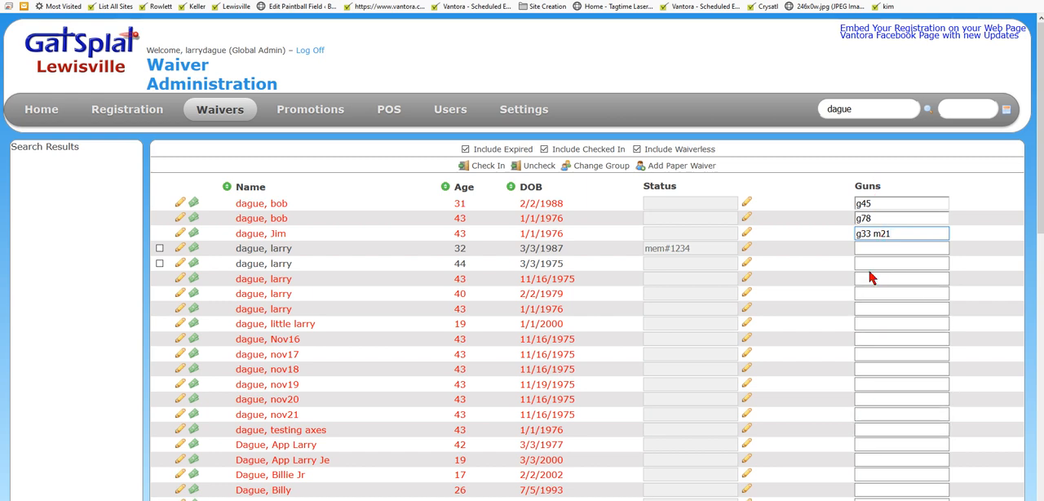
scroll(908, 261, down, 3)
scroll(853, 175, up, 3)
click(866, 110)
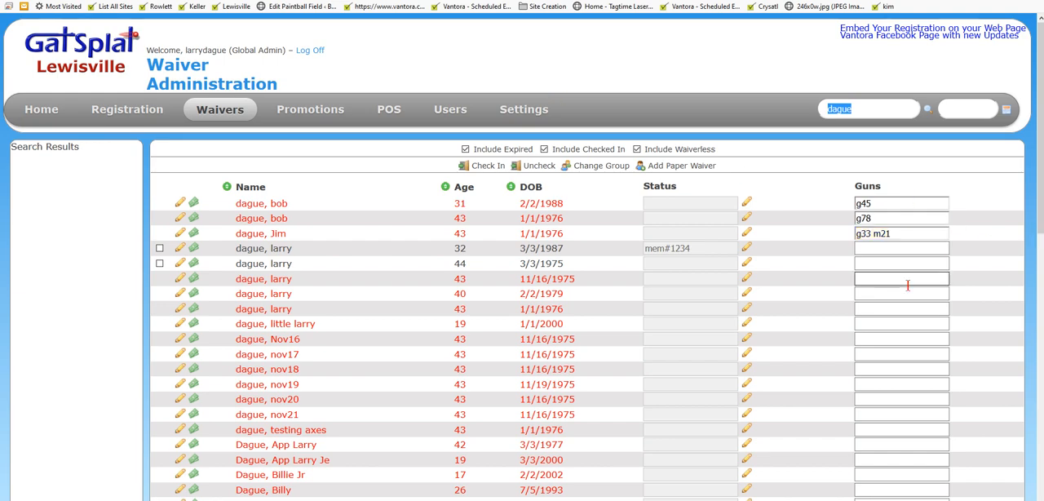
scroll(902, 199, down, 3)
scroll(902, 200, up, 3)
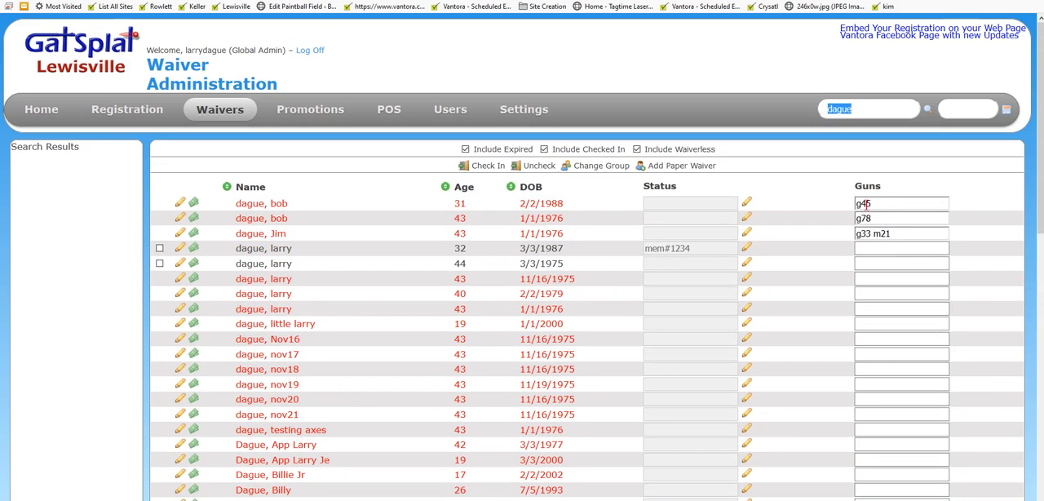
Step: Clear the Guns notes of the first two listed players
click(885, 204)
key(BackSpace)
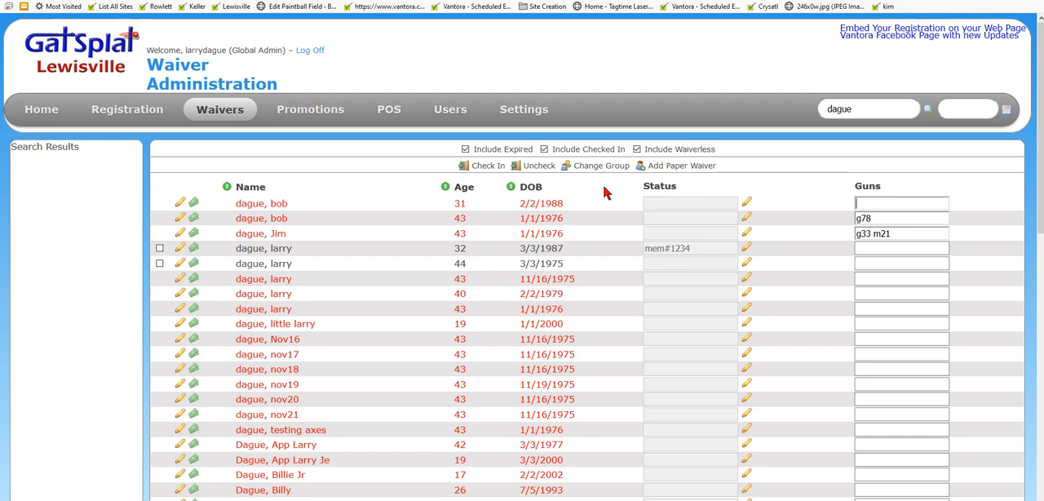
key(Tab)
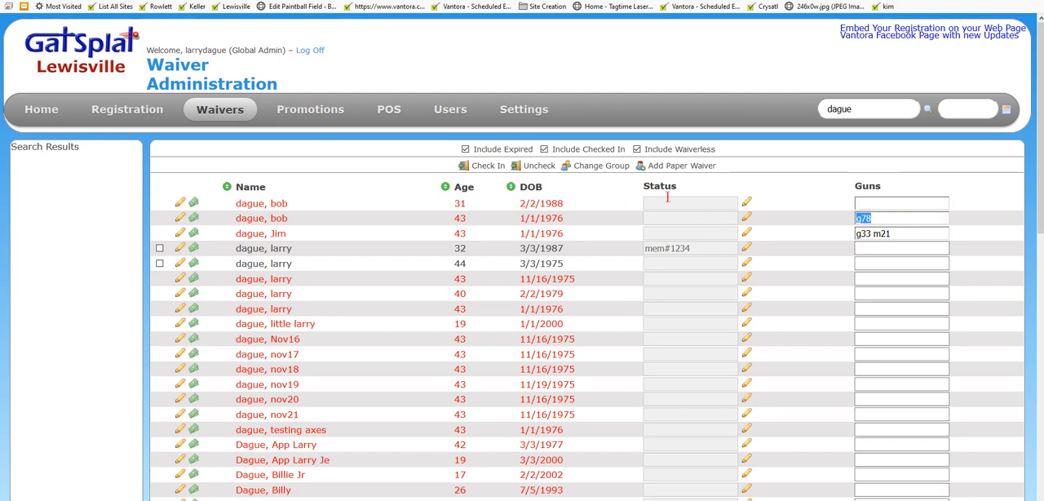
key(BackSpace)
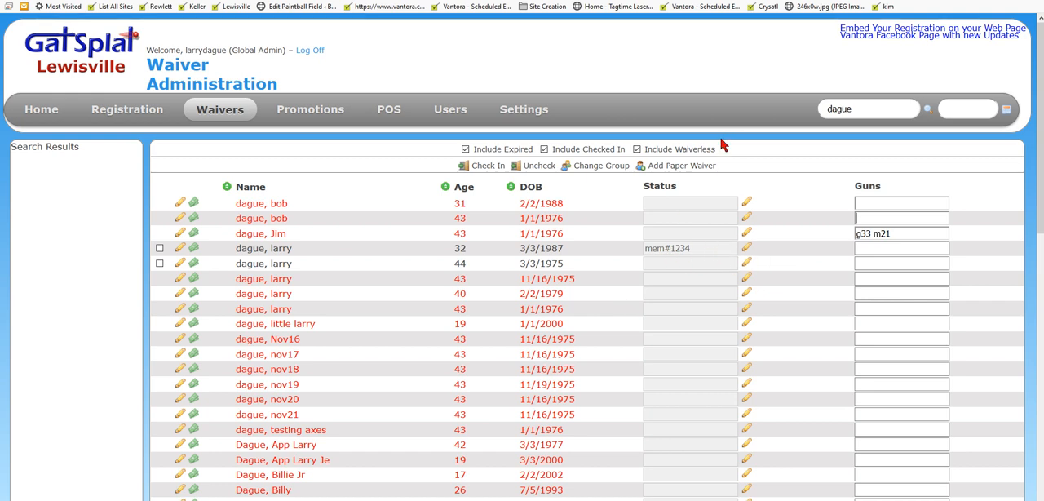
Step: Set the Status note of the fifth listed player to BANNED!!!! and confirm overwriting the information
click(746, 263)
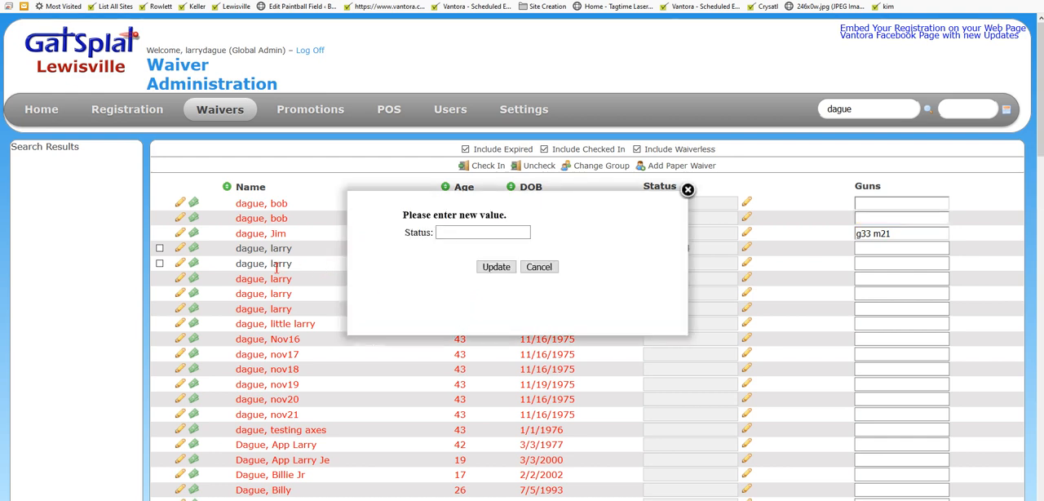
click(444, 233)
text(BANNED)
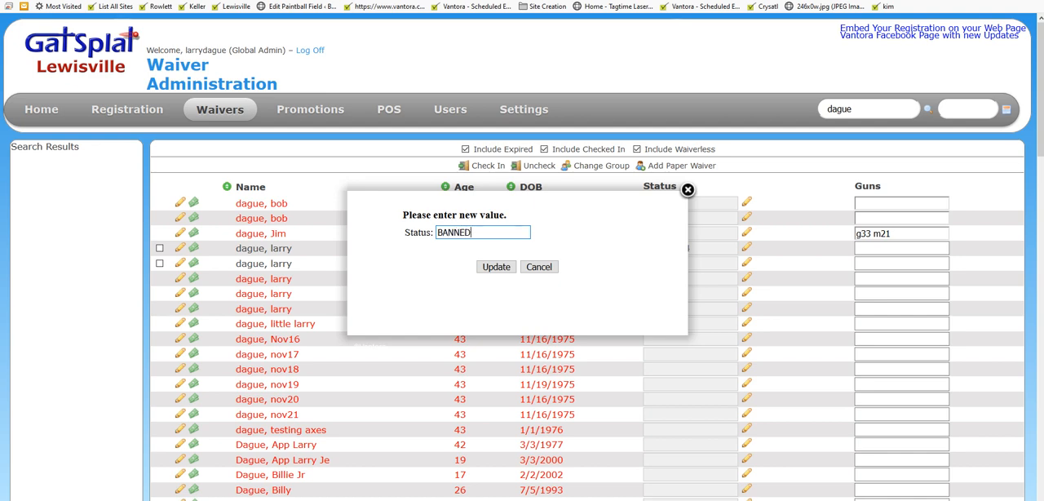
text(!!!!)
click(497, 268)
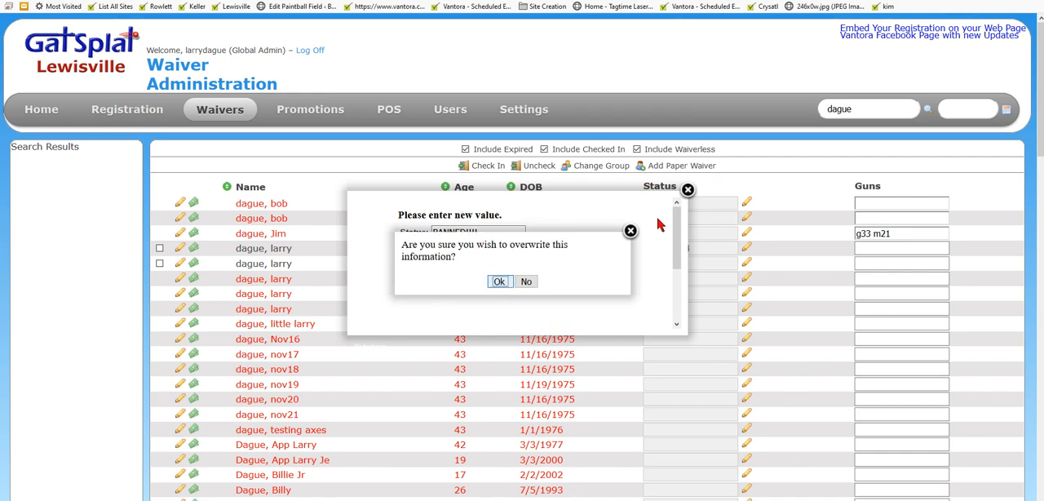
key(Return)
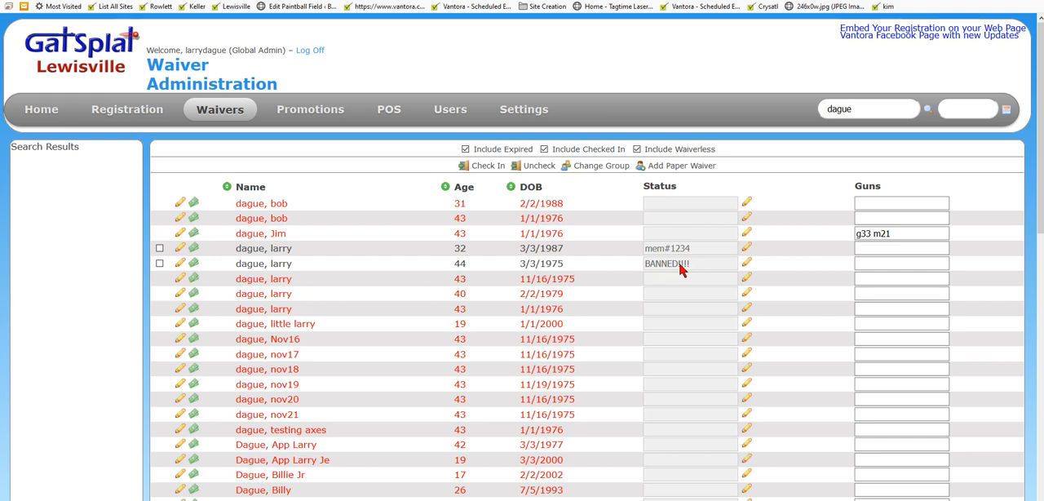
click(870, 265)
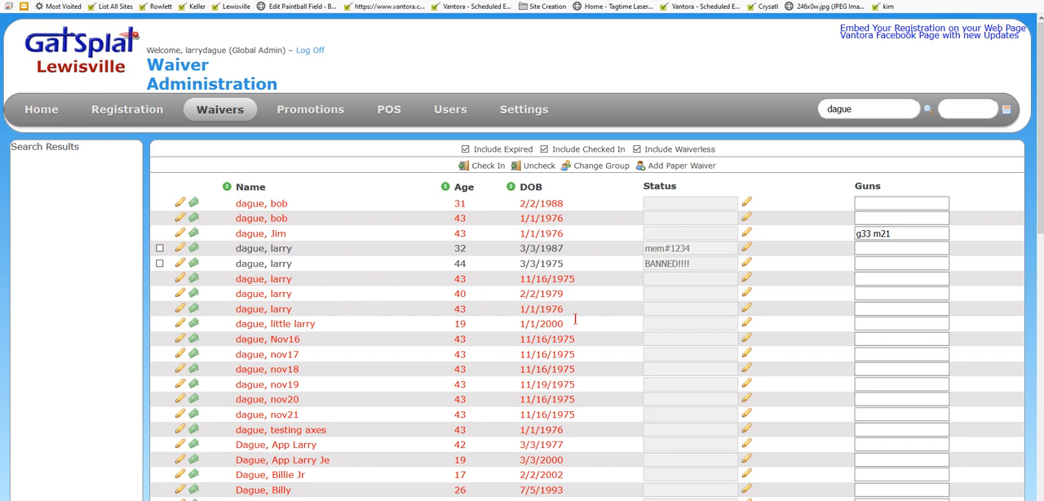
Step: Open the banned player's waiver details and examine the note fields, the signed 1/31/2019 waiver and the play date history
click(179, 266)
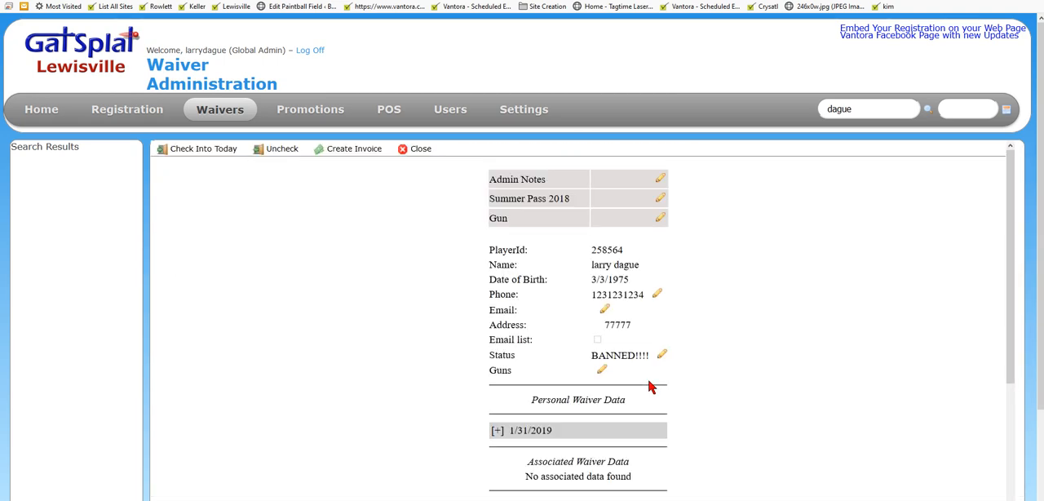
scroll(744, 221, down, 3)
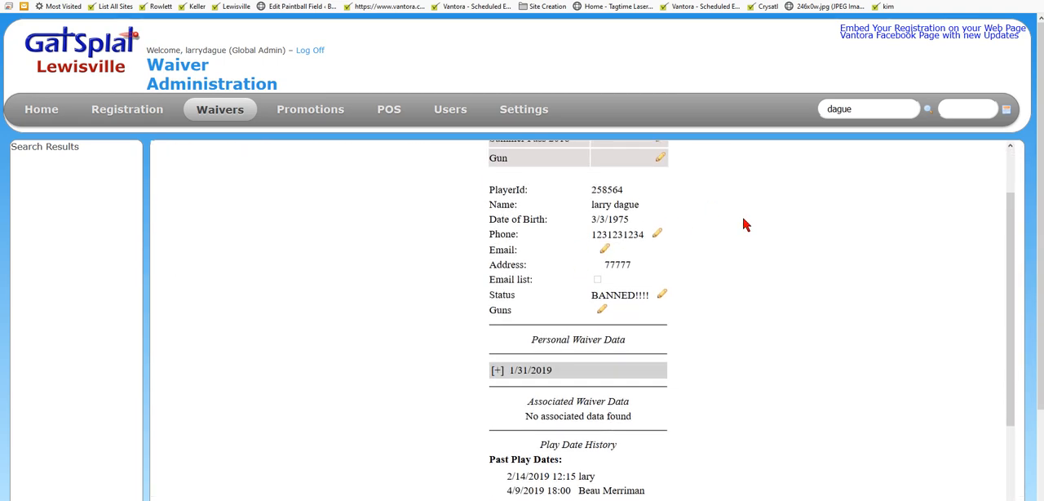
scroll(738, 220, up, 1)
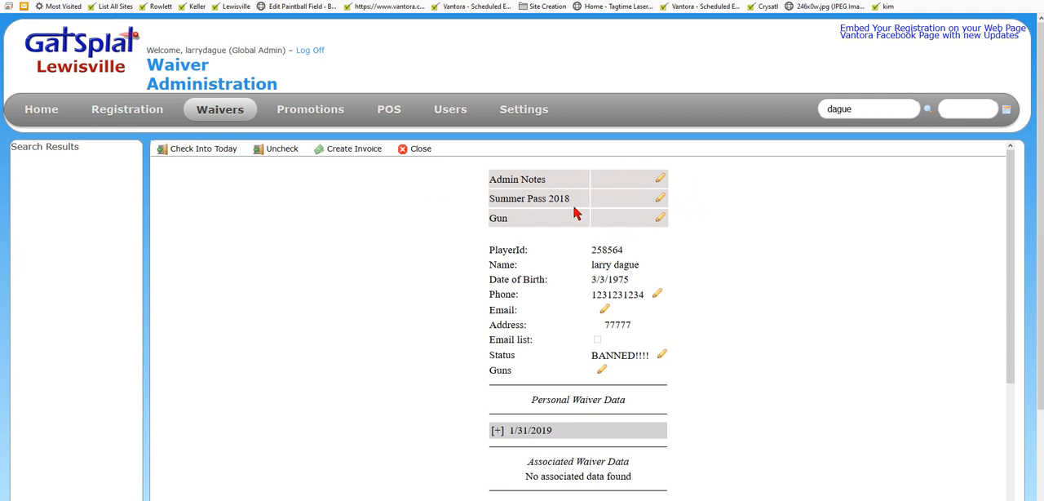
scroll(626, 261, down, 1)
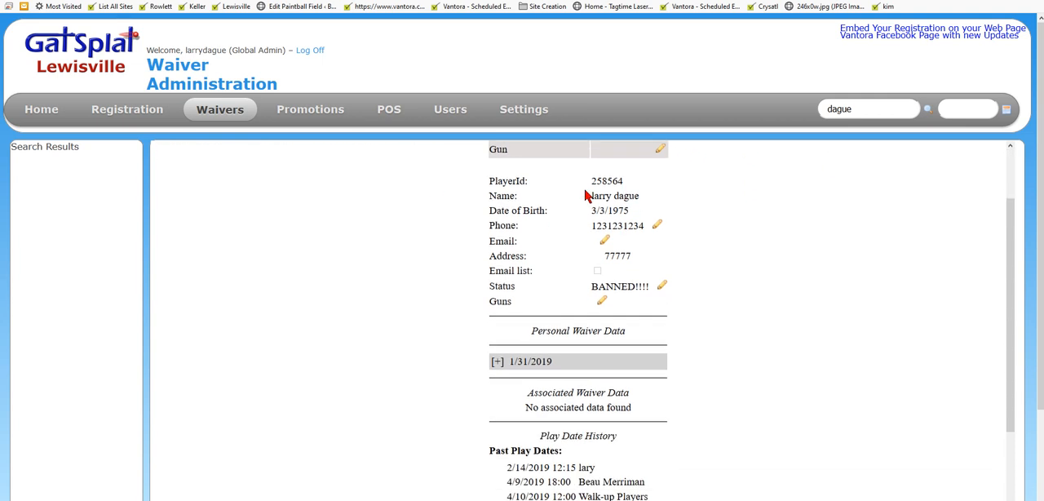
scroll(726, 231, down, 1)
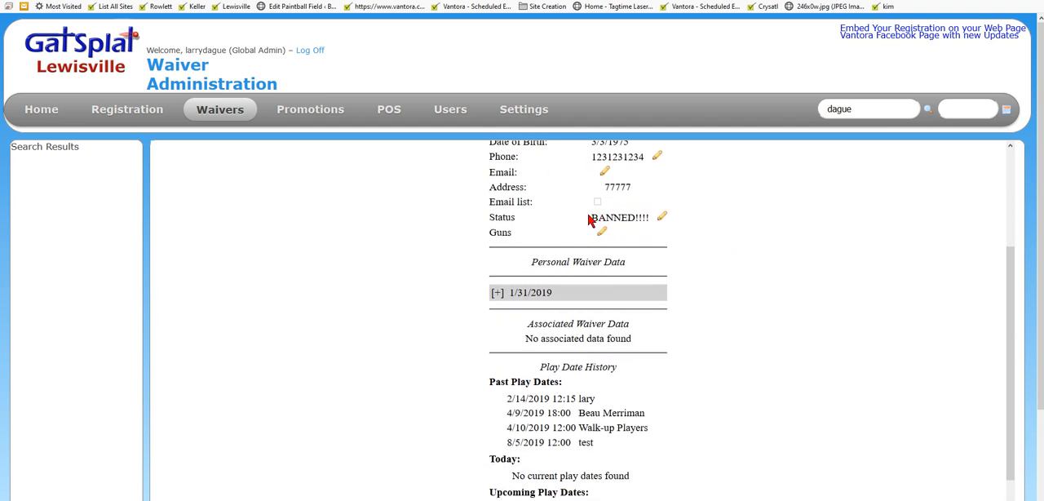
scroll(689, 229, down, 1)
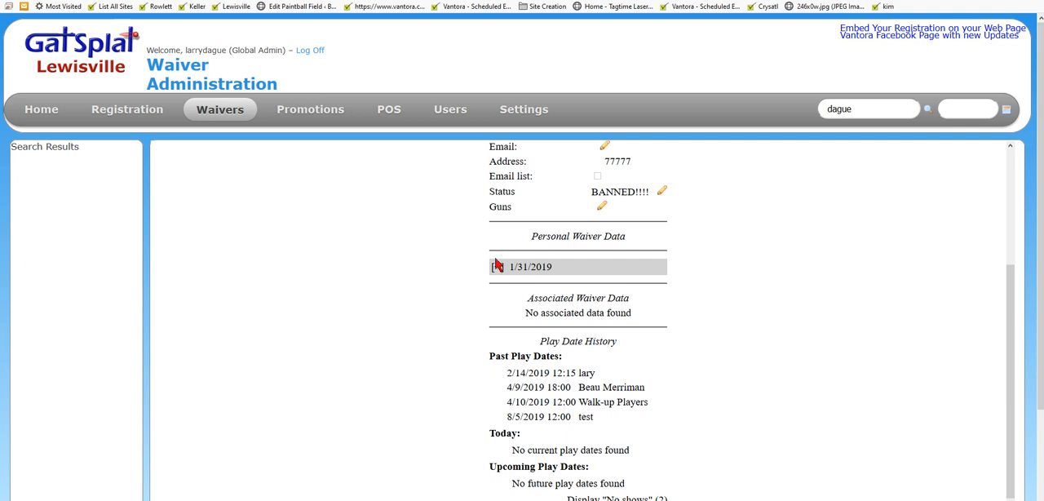
click(497, 267)
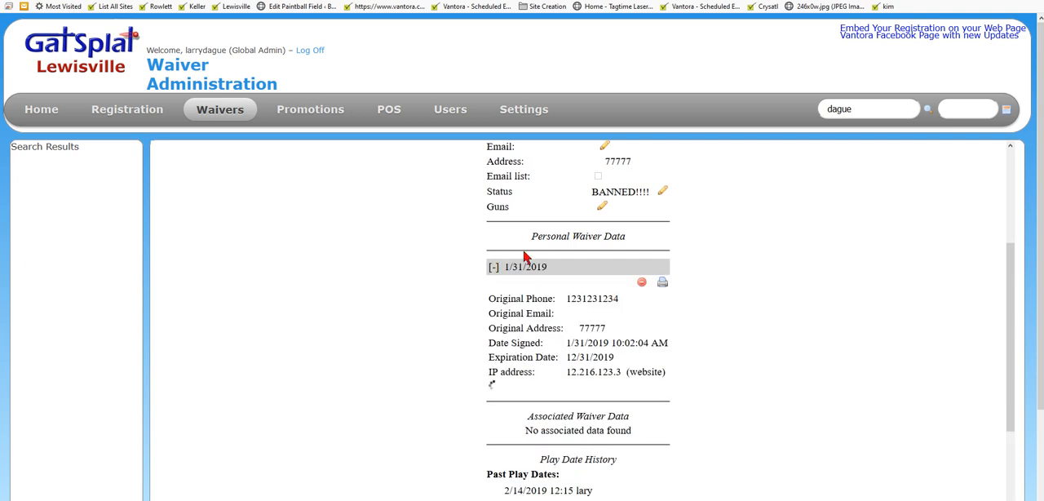
scroll(661, 328, down, 1)
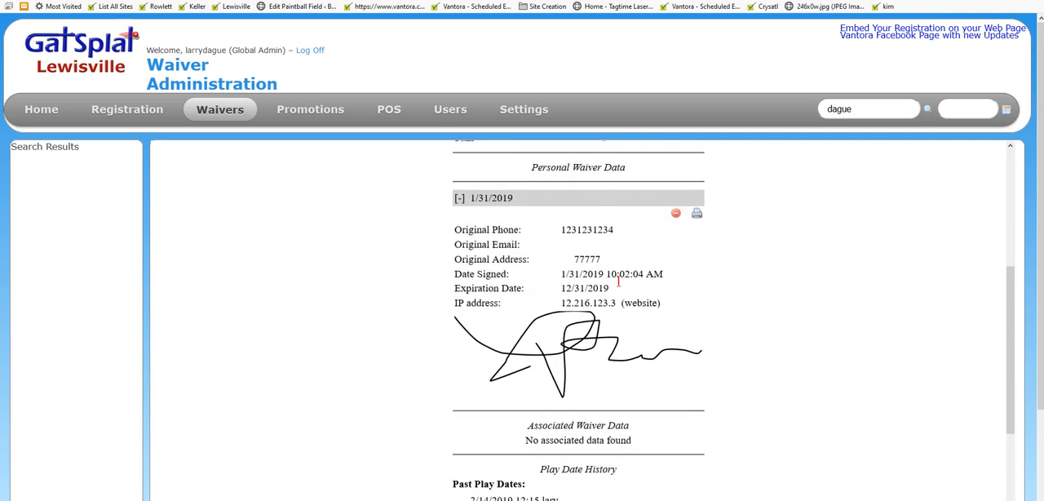
scroll(783, 325, down, 2)
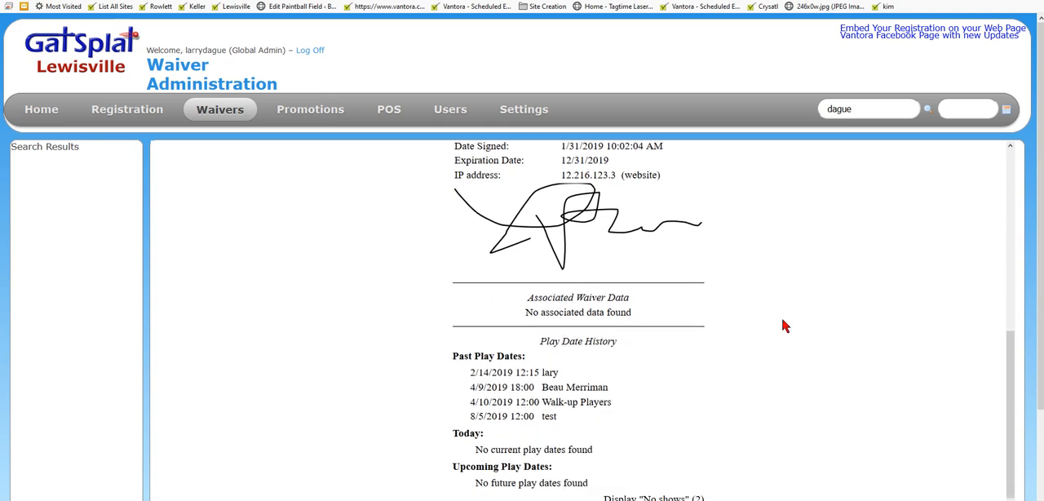
scroll(782, 319, up, 4)
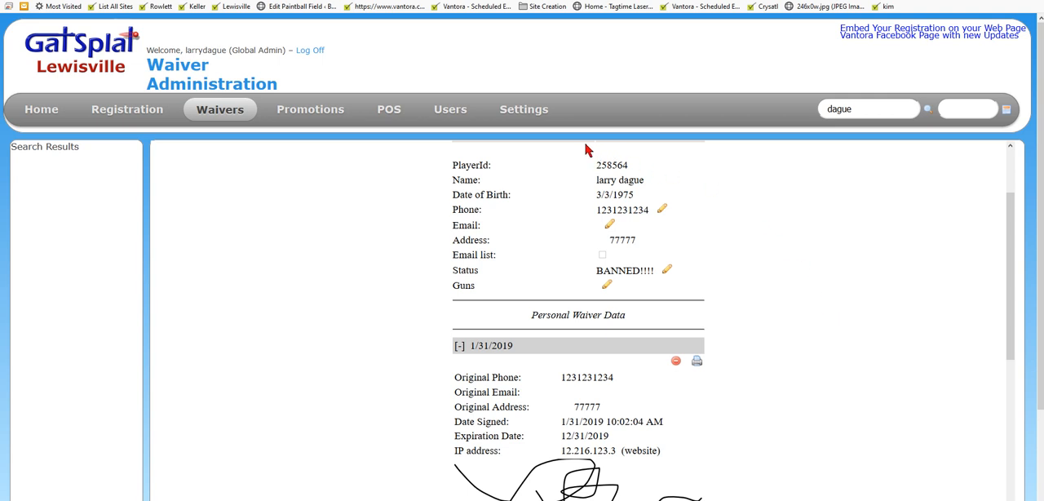
Step: Clear the Player Note #2 display name in the general waiver settings and save the changes
mouse_move(538, 122)
mouse_move(515, 267)
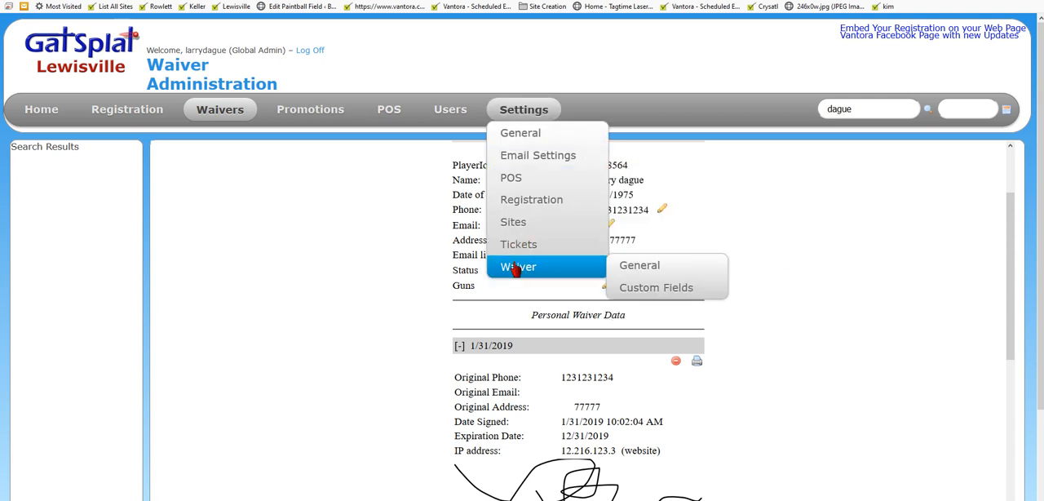
click(639, 265)
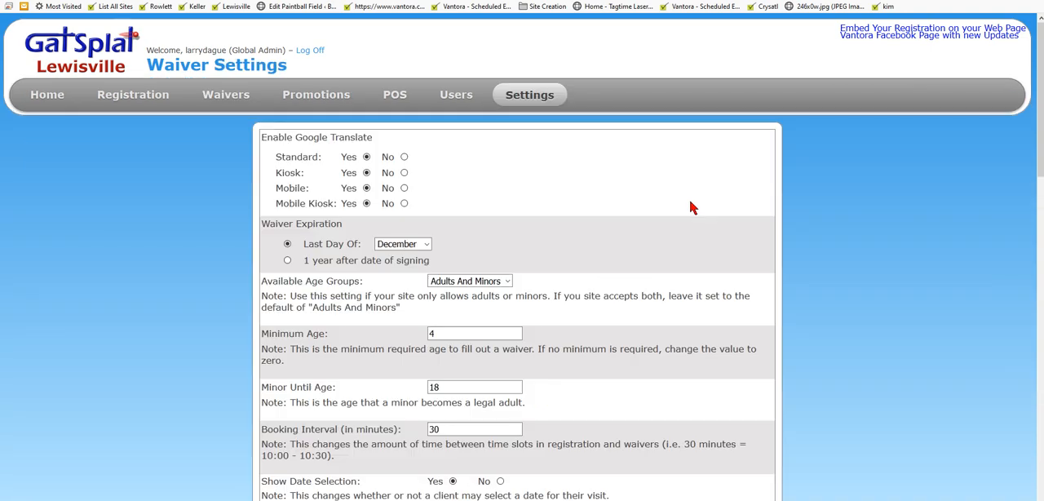
scroll(690, 207, down, 7)
click(465, 335)
drag(466, 335, 325, 338)
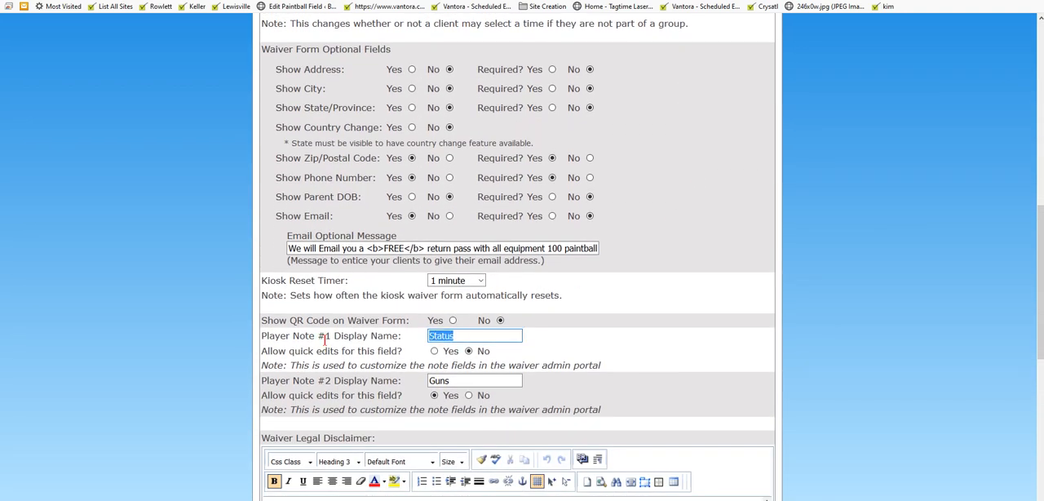
drag(467, 381, 394, 381)
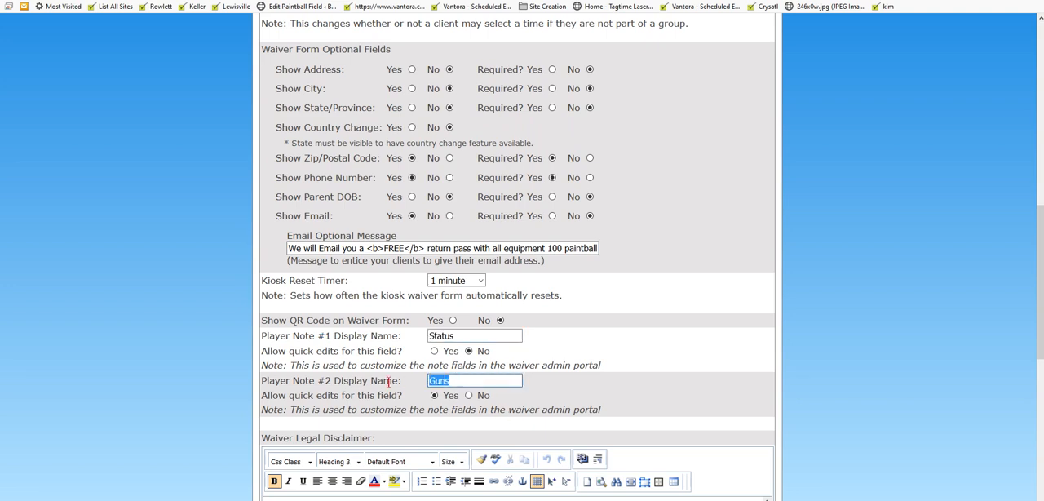
key(BackSpace)
scroll(850, 262, down, 5)
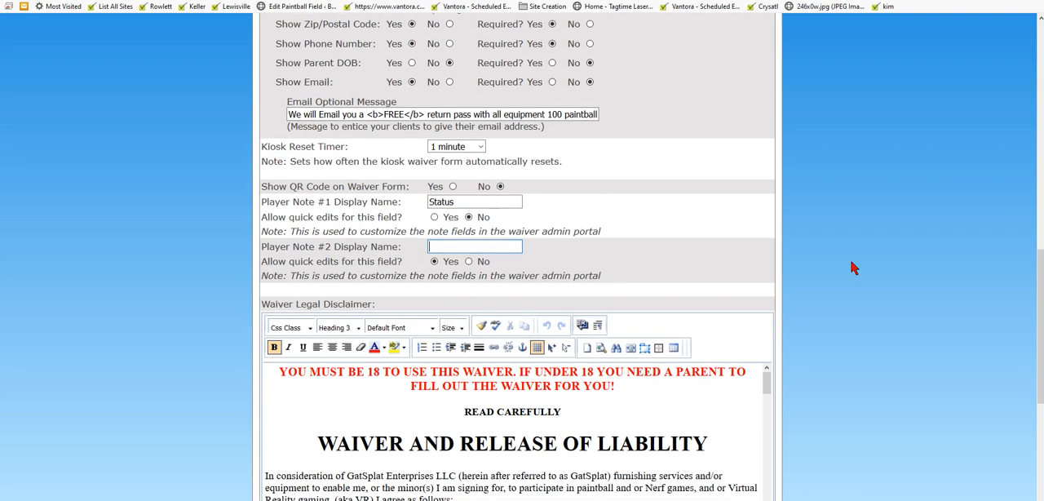
click(520, 493)
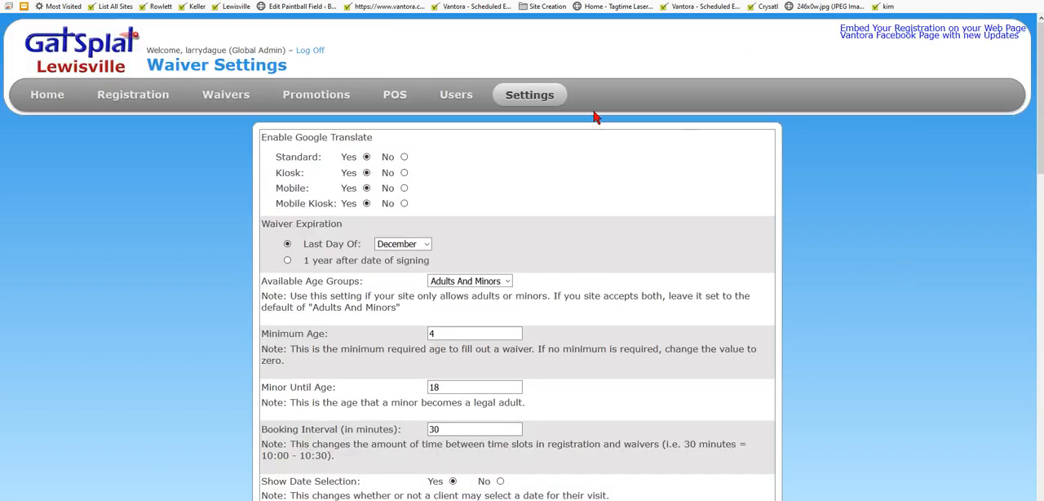
Step: Search the waivers by the player's last name to check which note columns are listed
mouse_move(519, 96)
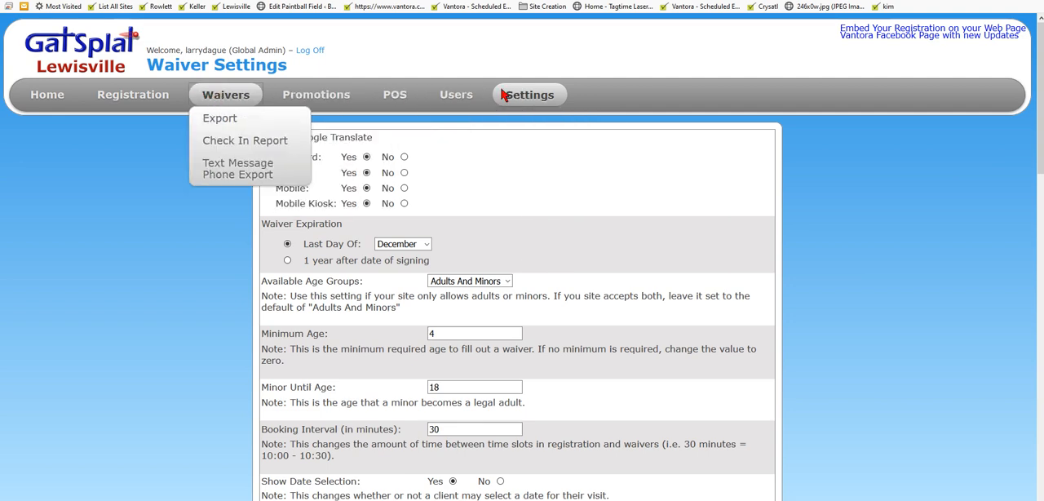
click(226, 94)
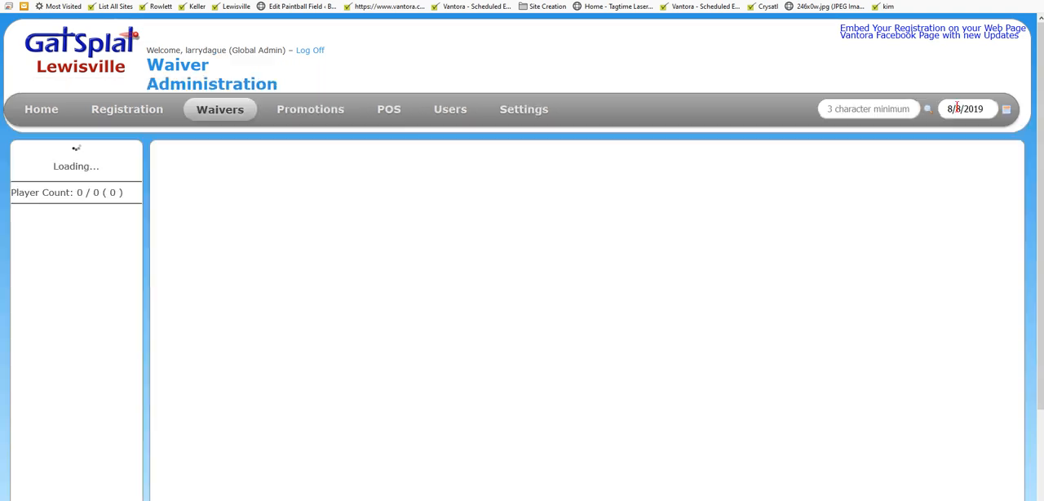
click(877, 108)
text(dague)
key(Return)
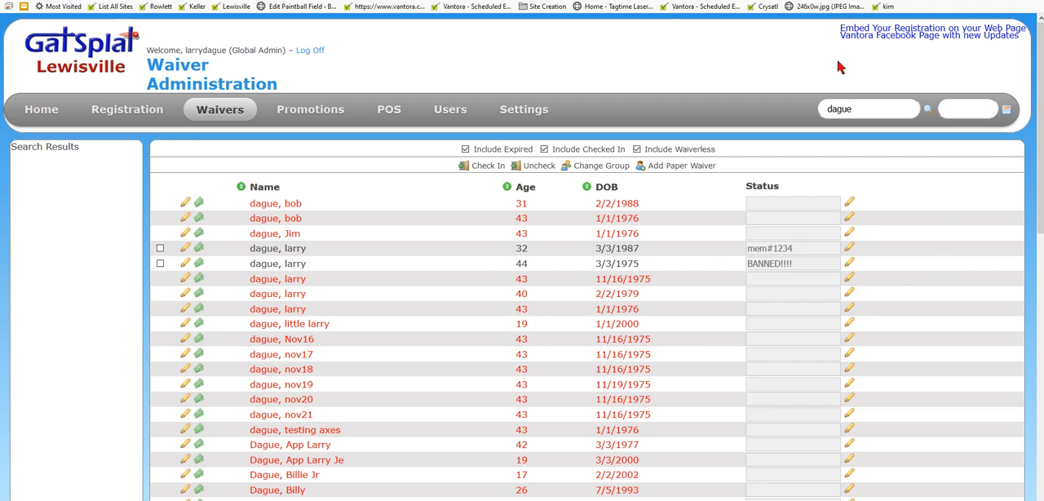
Step: Set the Player Note #2 display name to pizza in the waiver settings and save the changes
mouse_move(545, 114)
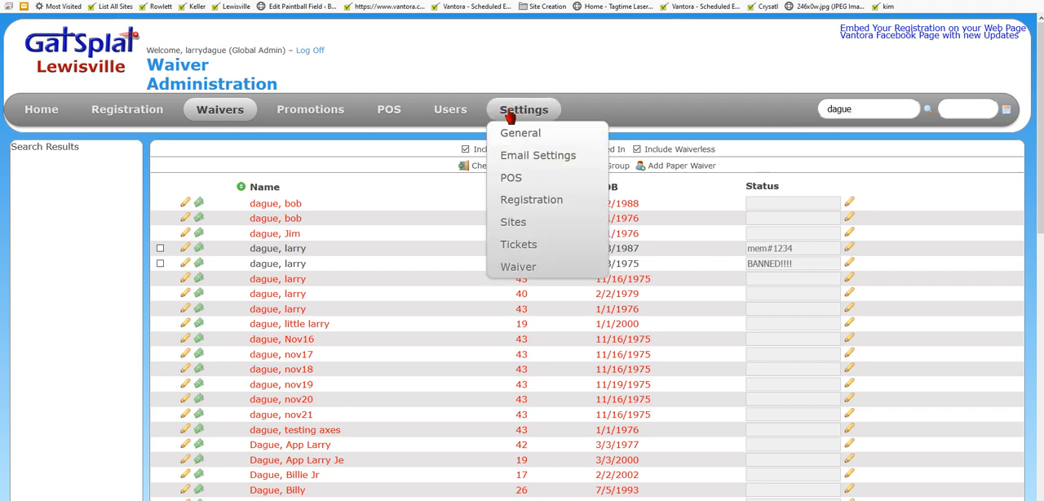
mouse_move(530, 276)
click(530, 269)
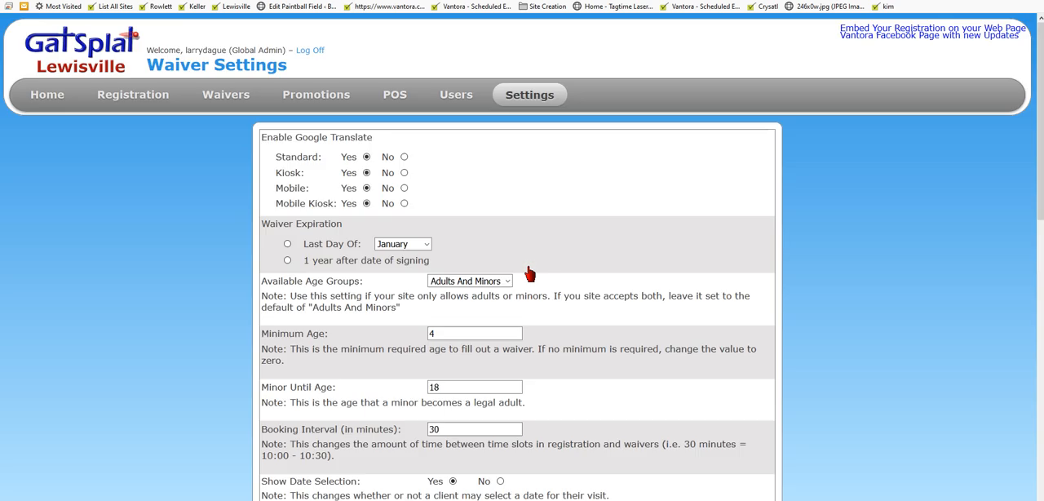
scroll(769, 253, down, 5)
scroll(769, 253, down, 3)
click(479, 310)
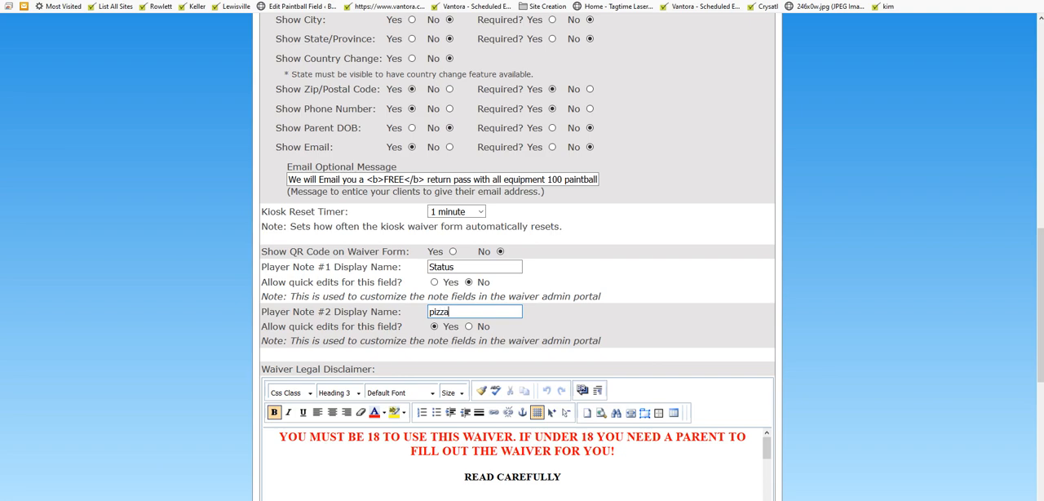
scroll(850, 426, down, 8)
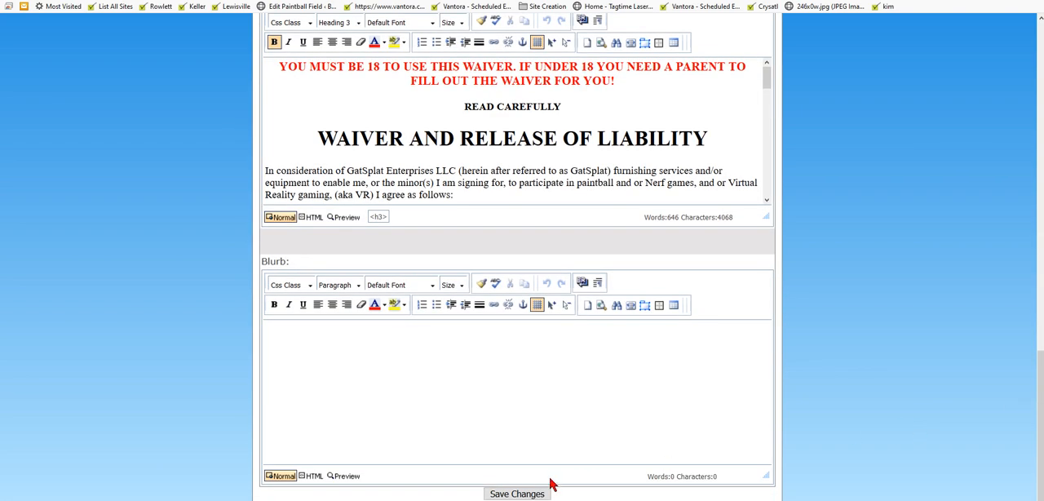
click(536, 495)
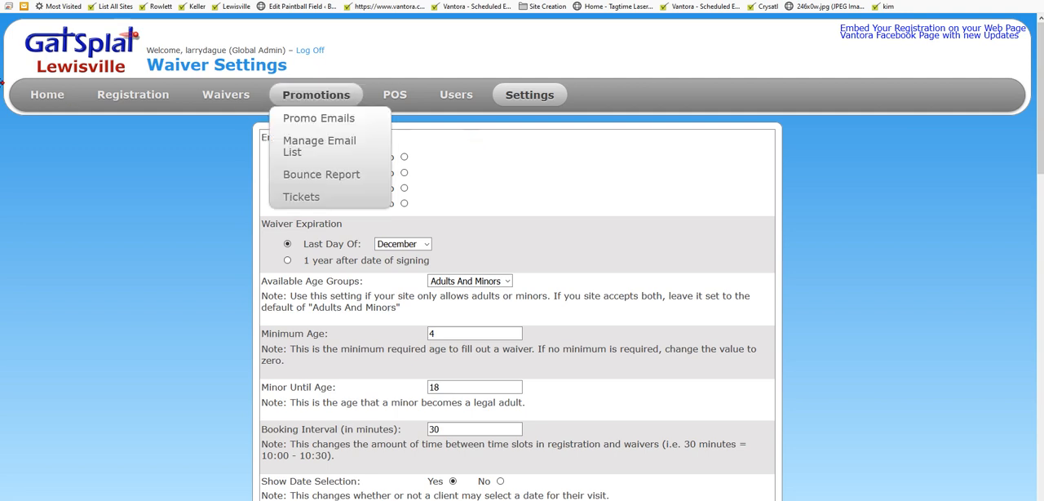
Step: Search the waivers by the player's last name and check the renamed second note column
mouse_move(102, 98)
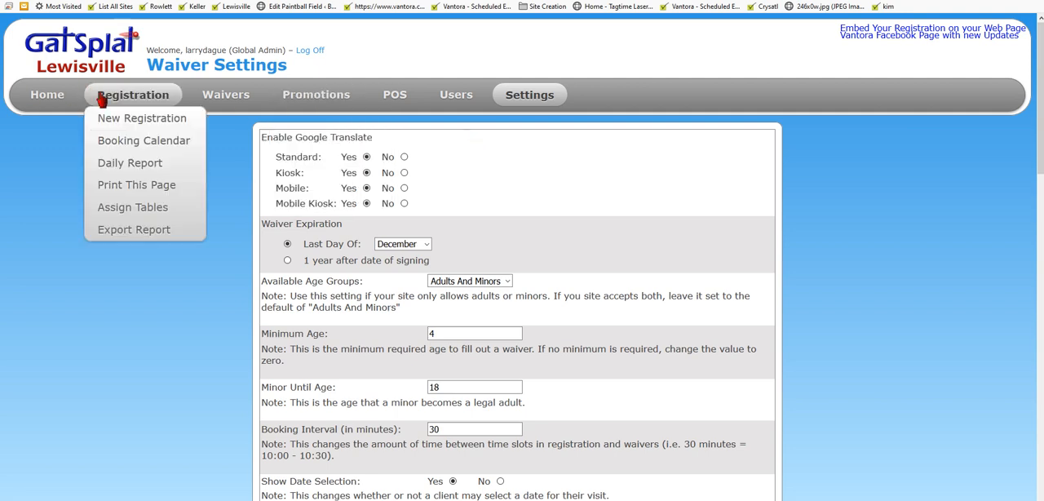
click(217, 102)
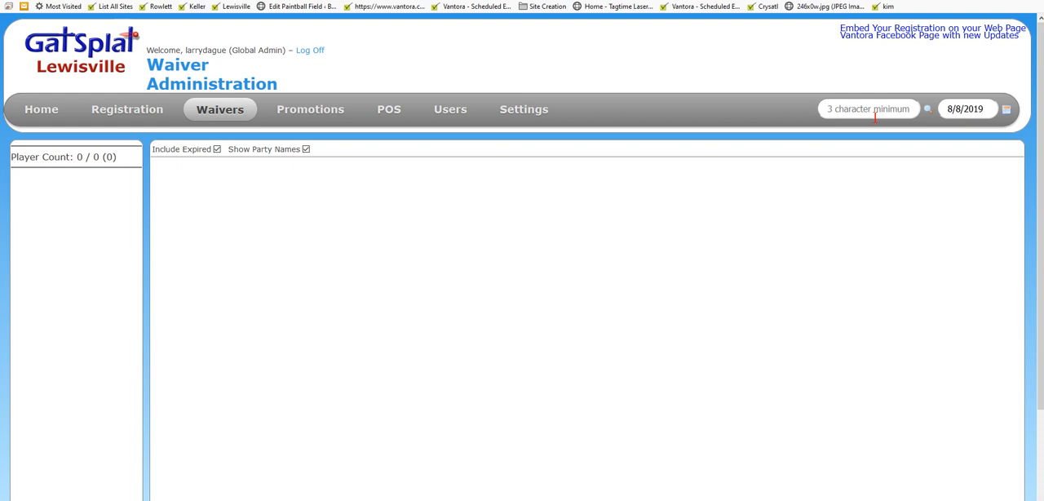
text(dague)
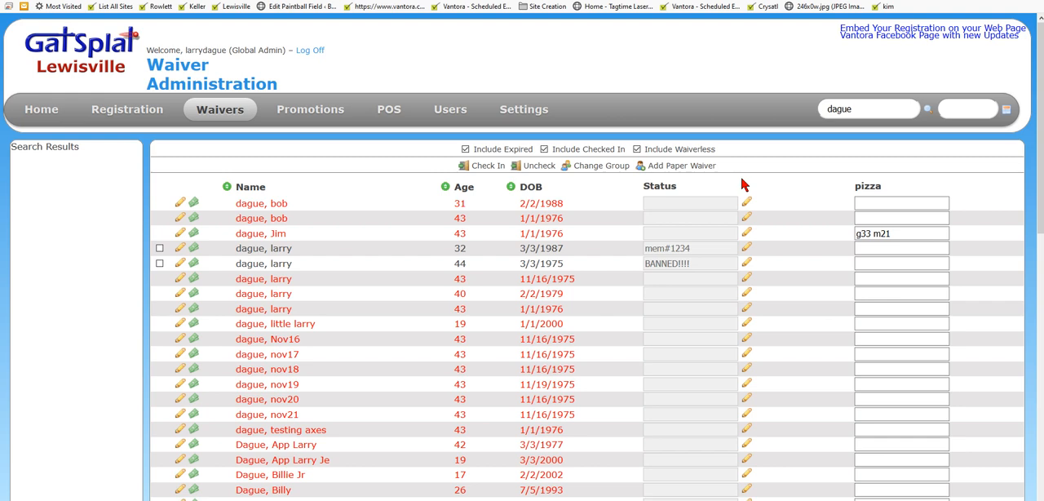
mouse_move(227, 111)
scroll(596, 299, down, 6)
scroll(596, 299, up, 10)
Step: View the registration booking calendar and return to the waiver administration page
mouse_move(137, 114)
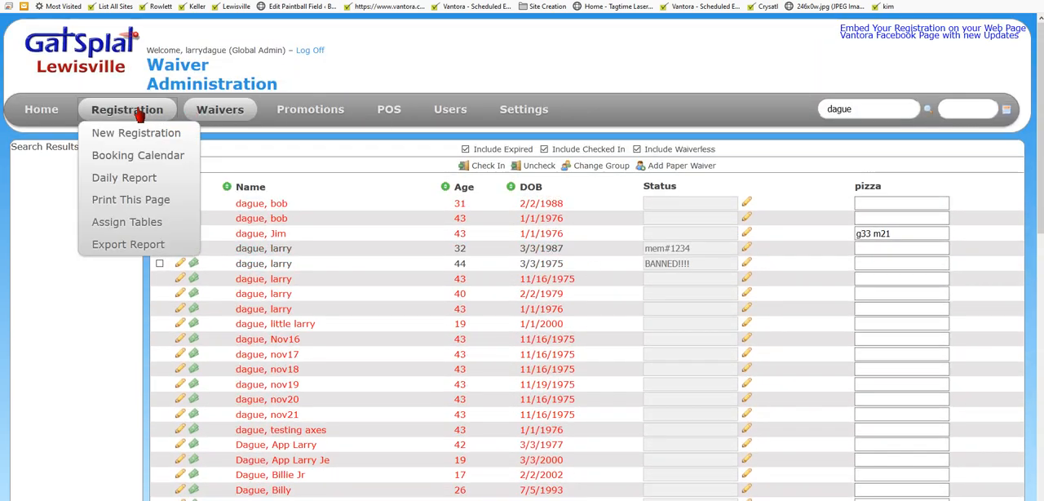
click(138, 155)
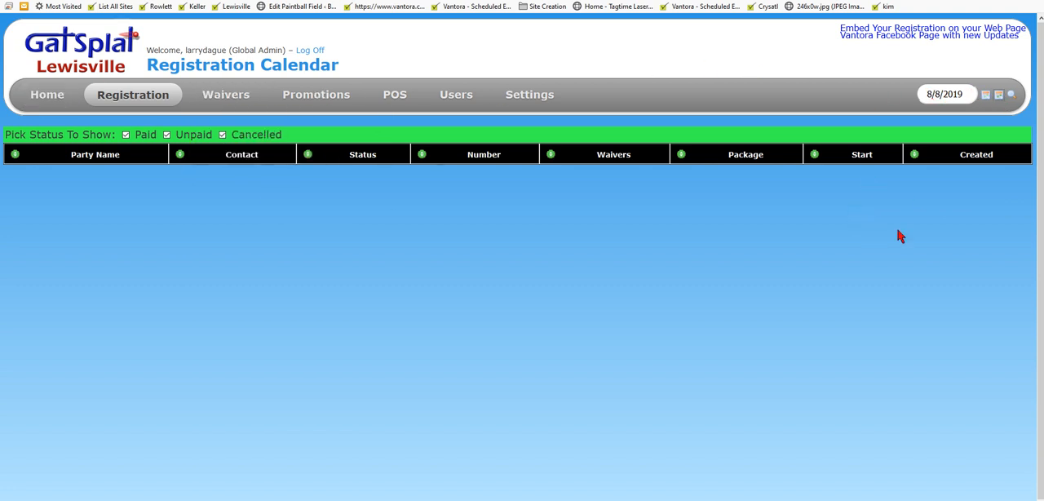
click(999, 95)
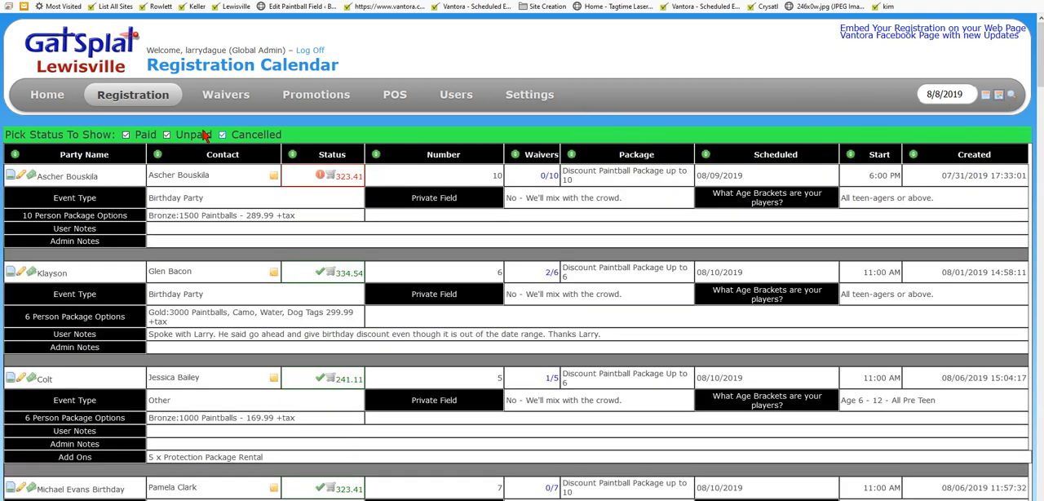
click(222, 95)
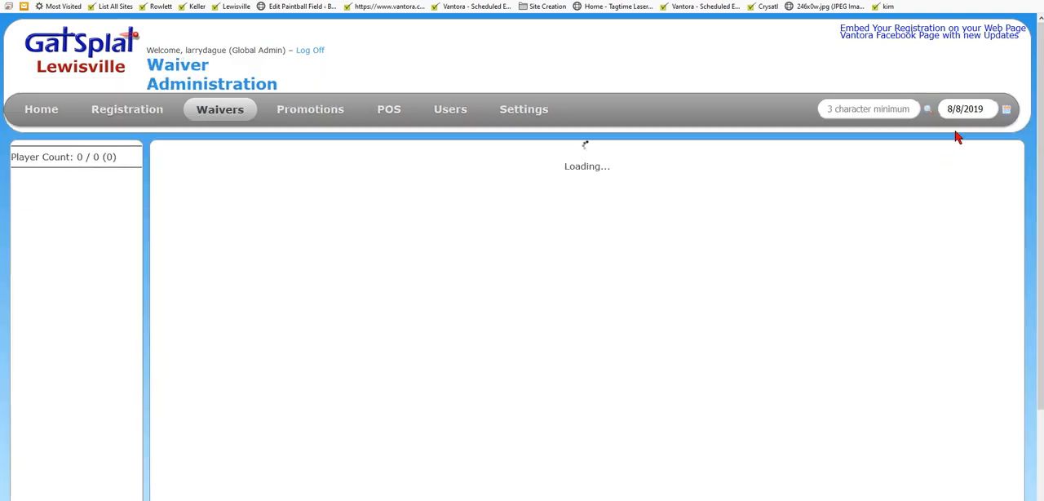
Step: Display the waivers for 08/03/2019 and view the player list of the first 5:00 PM group with its note columns
click(1006, 108)
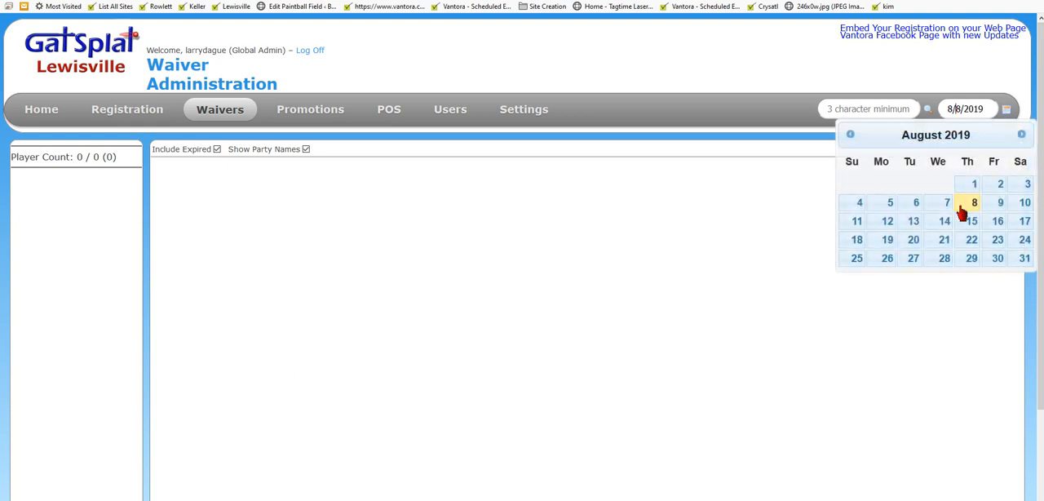
click(1024, 187)
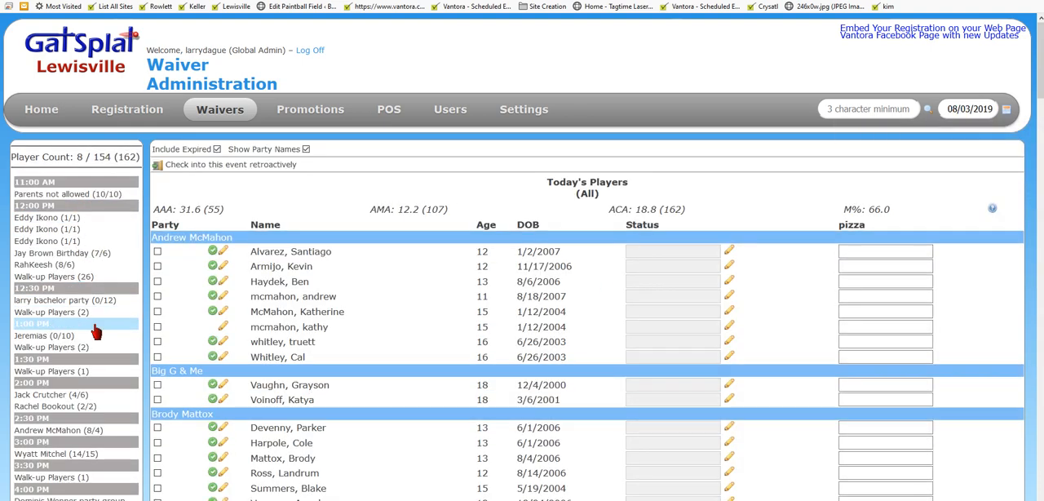
scroll(265, 224, down, 3)
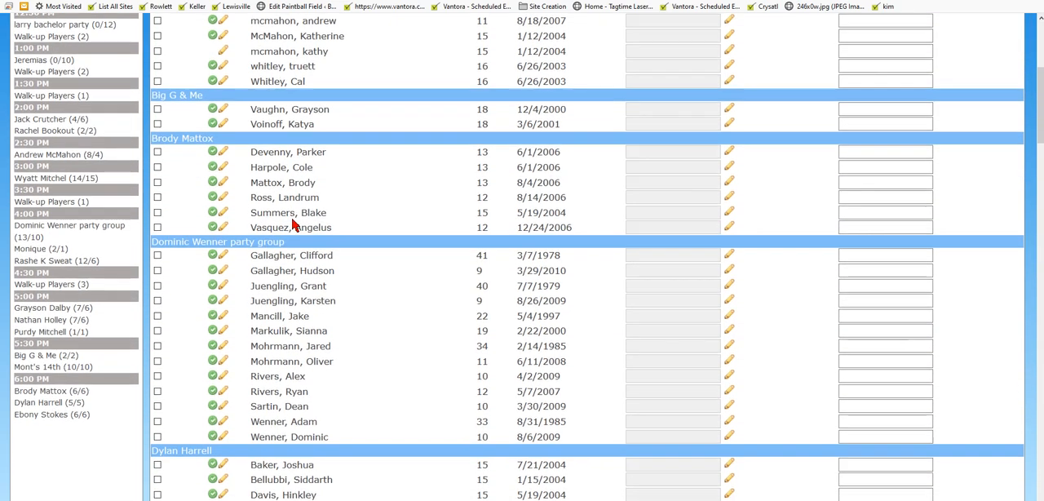
click(82, 316)
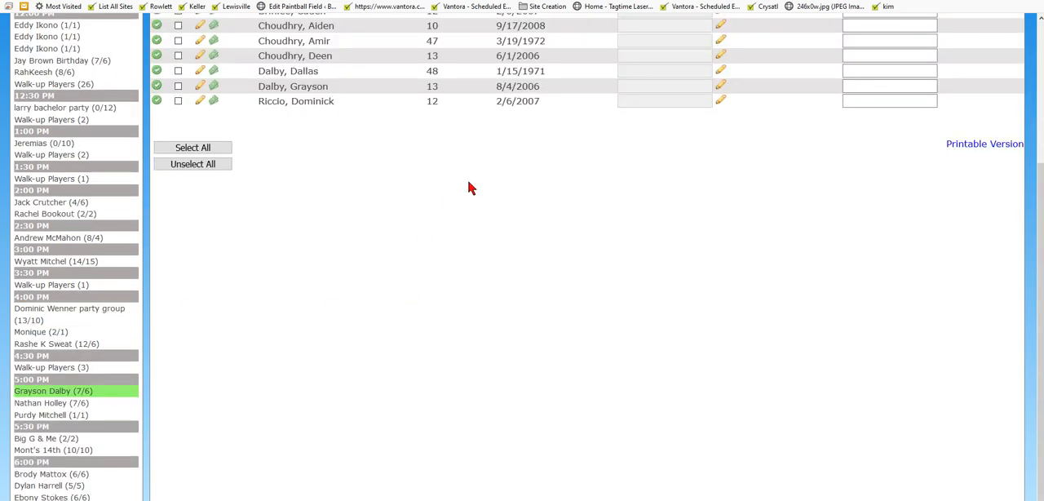
scroll(469, 189, up, 3)
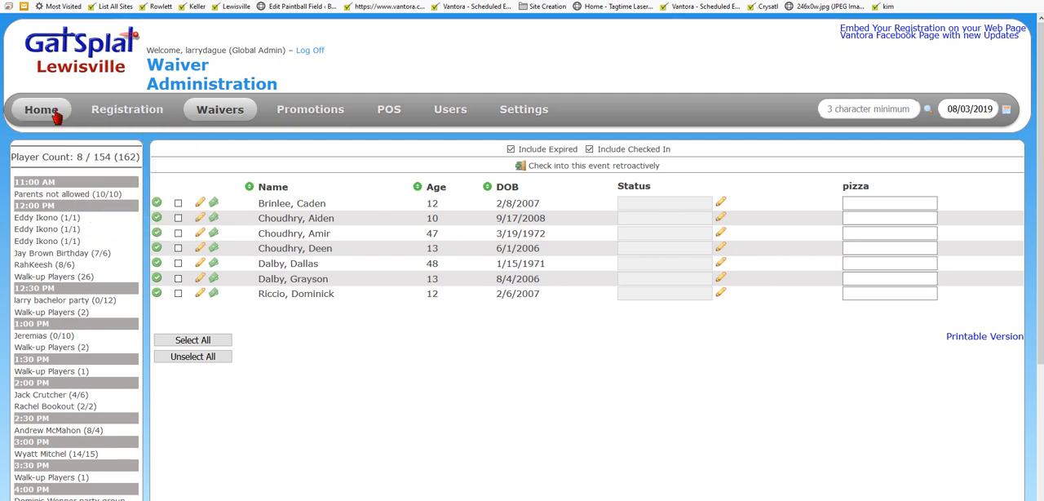
Step: Open the waiver settings and review the player note display names, quick-edit options and the other waiver form settings
mouse_move(520, 122)
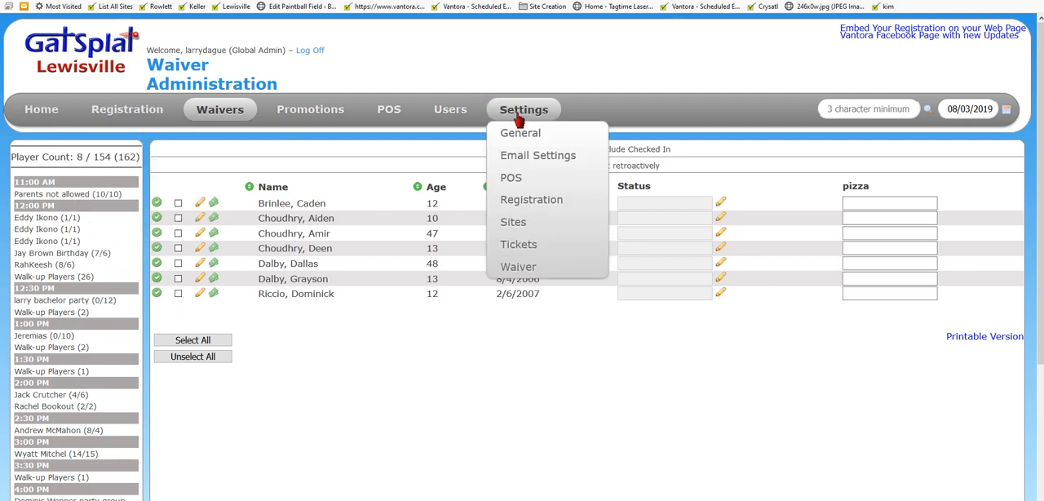
click(524, 276)
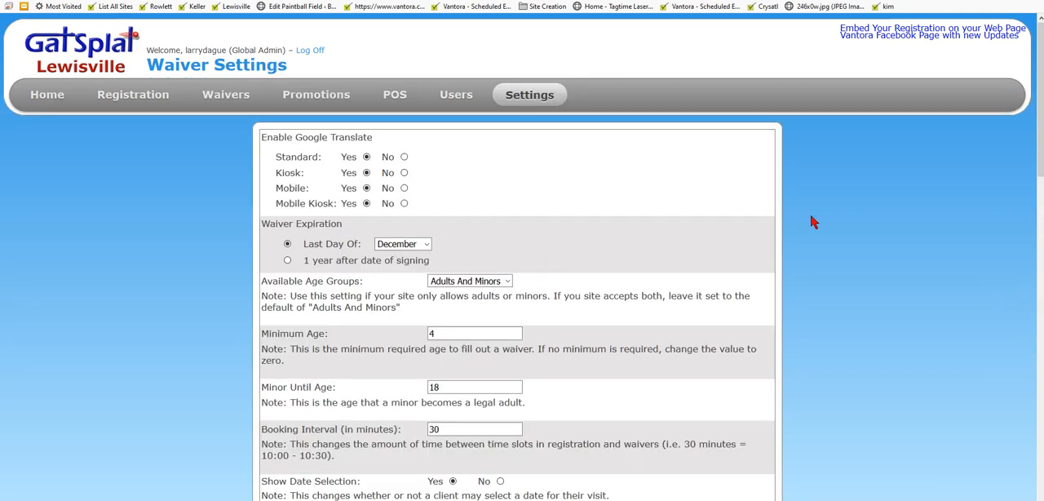
scroll(811, 223, down, 5)
scroll(811, 225, down, 3)
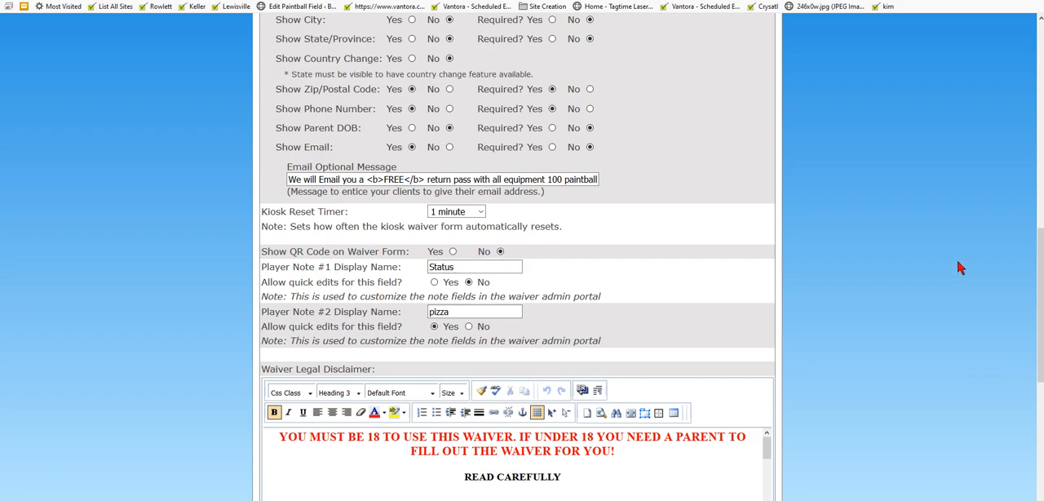
scroll(956, 259, down, 4)
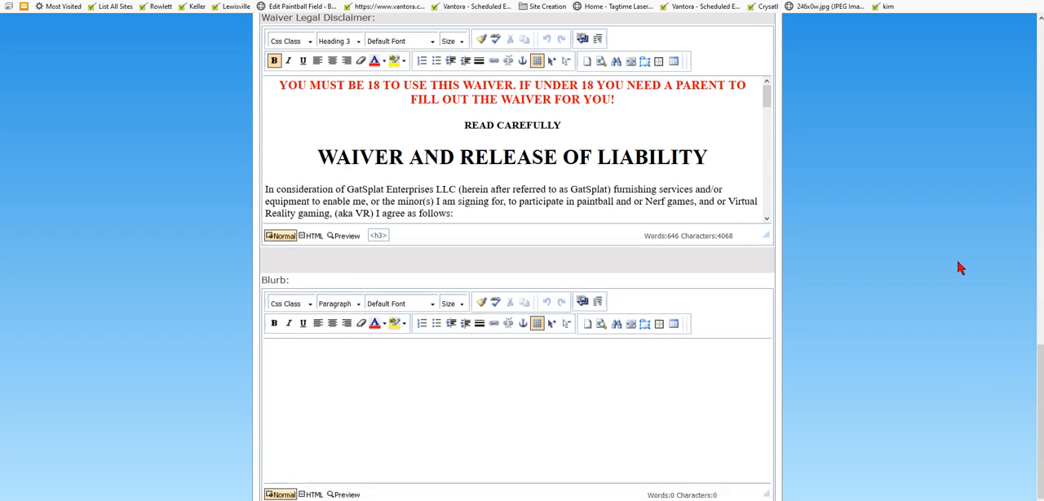
scroll(958, 264, up, 8)
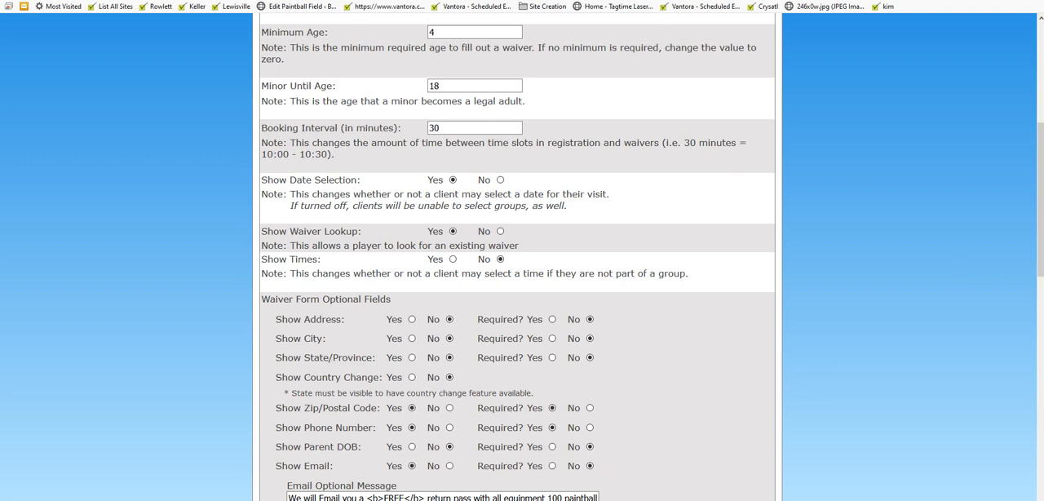